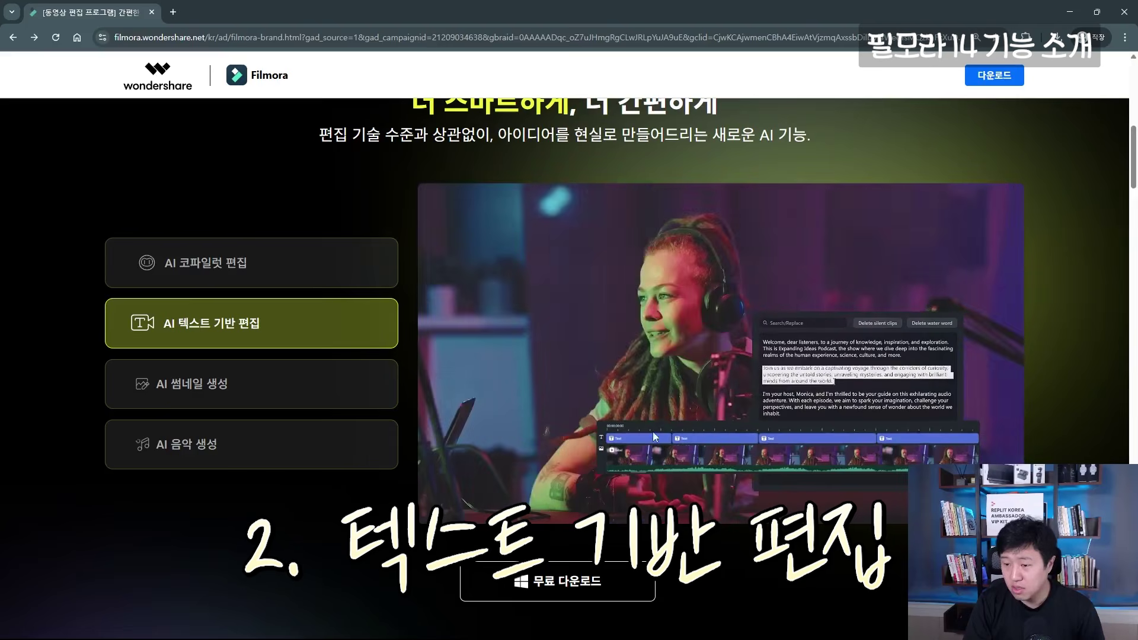
- Examine the Filmora page's AI thumbnail and music demos and the beginner demos for preset templates, filters and social media sizes
click(374, 389)
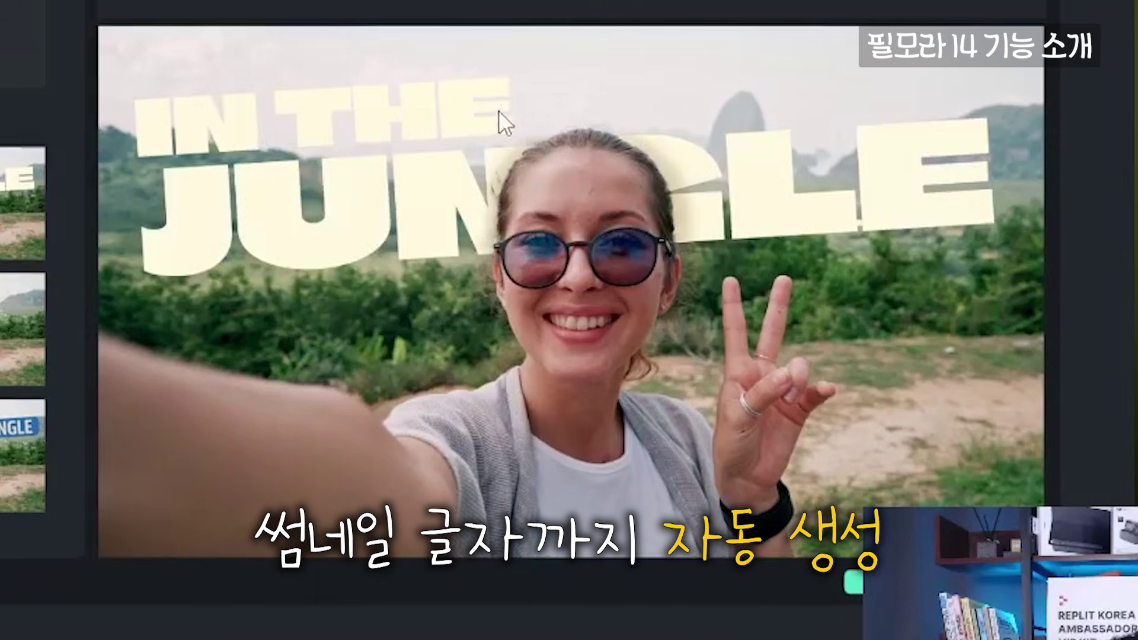
click(331, 439)
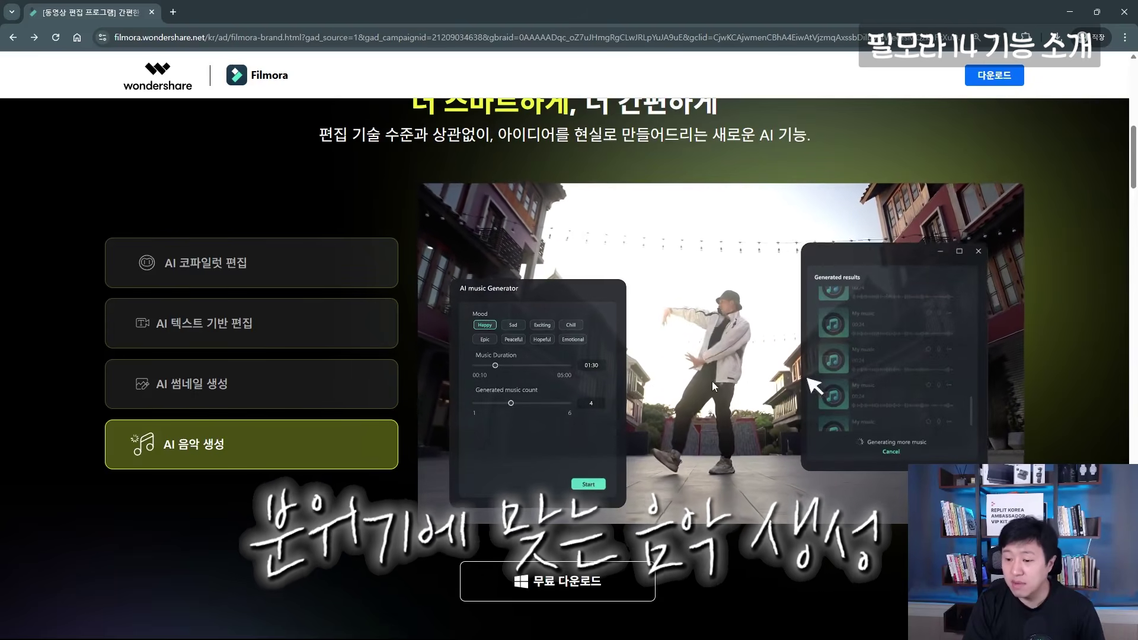
scroll(910, 454, down, 8)
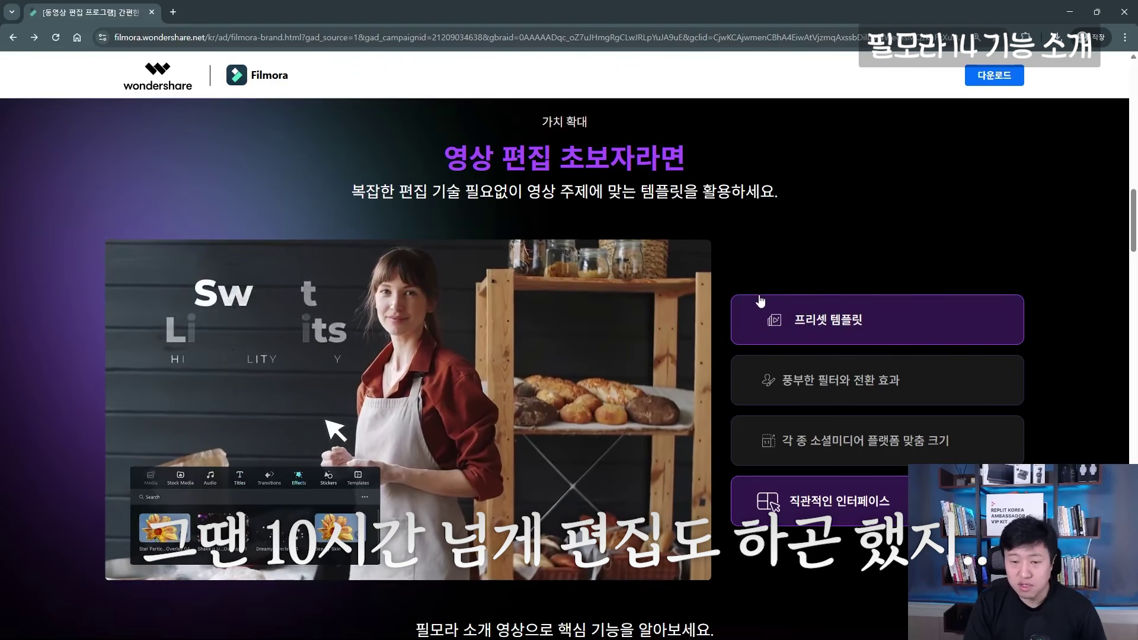
click(804, 309)
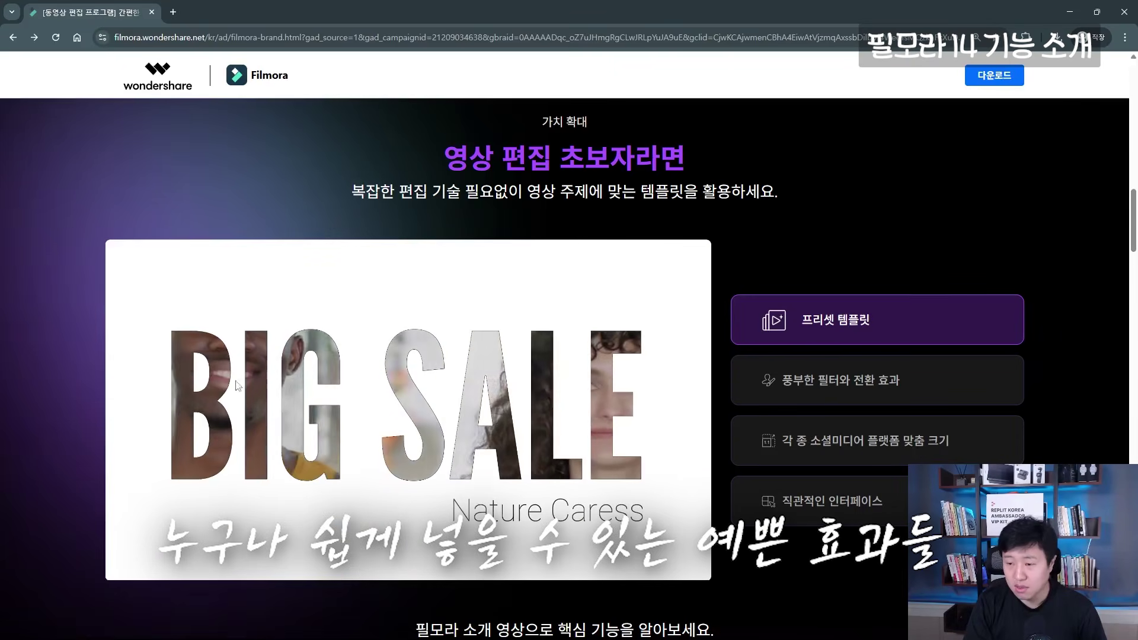
click(889, 403)
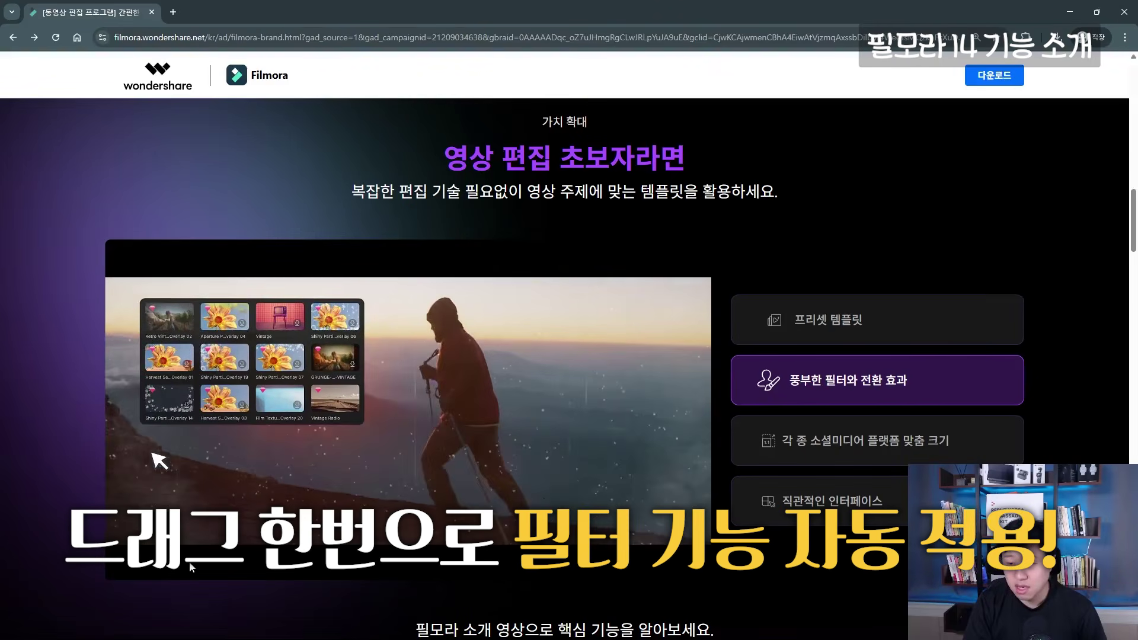
click(825, 442)
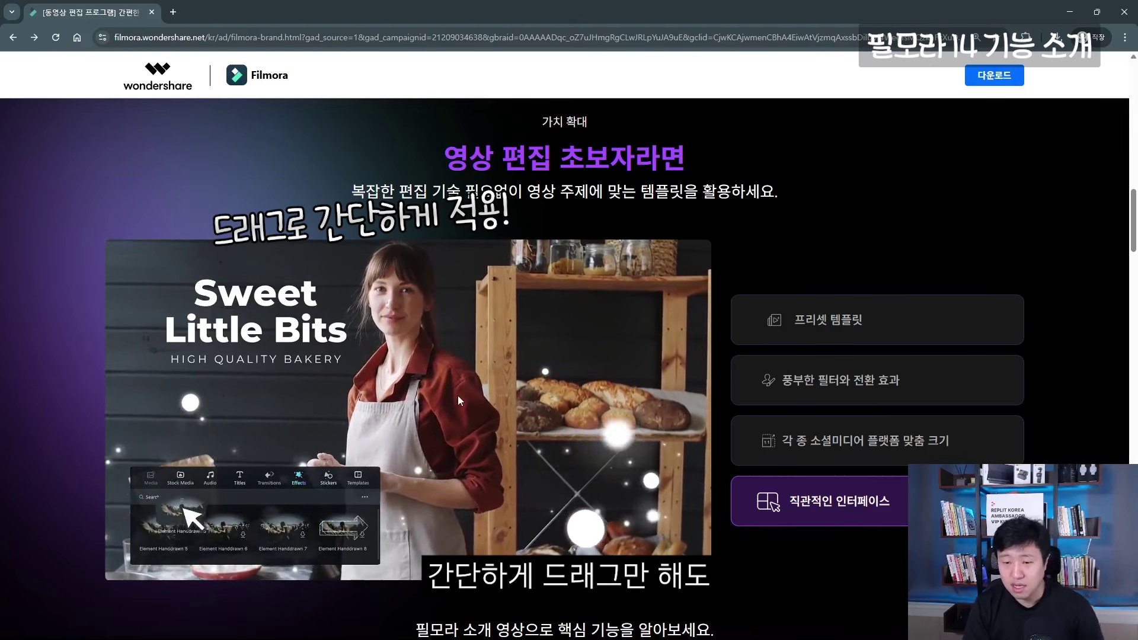
- Review the expanded resources section, including the effects demo, and the cross-platform support section with its PC version
scroll(388, 320, down, 13)
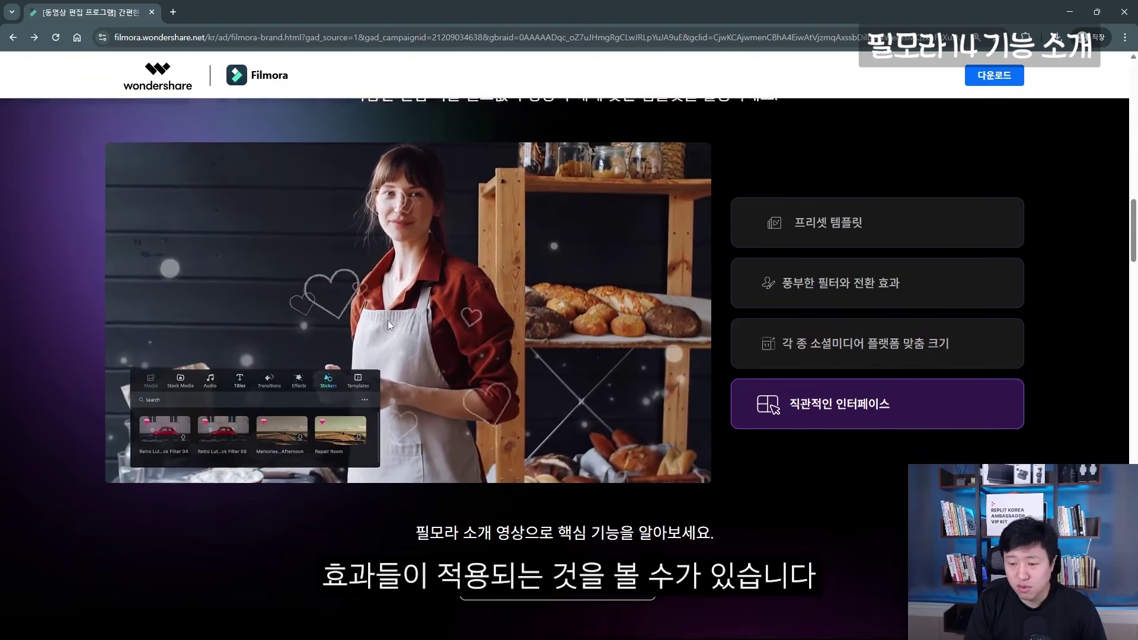
scroll(360, 217, up, 1)
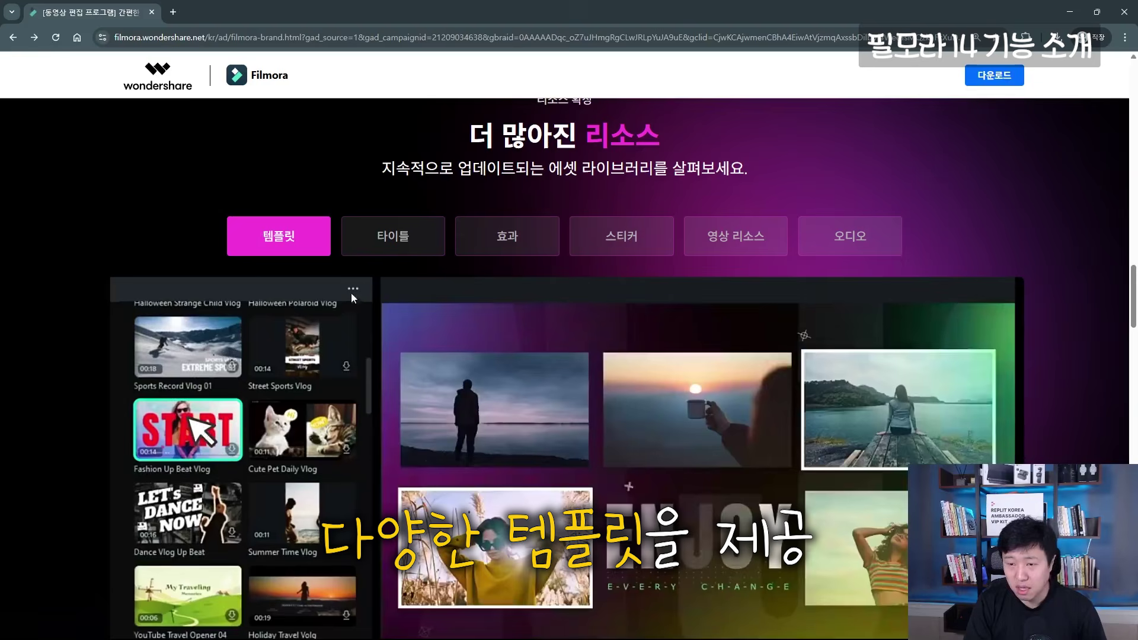
scroll(342, 325, down, 1)
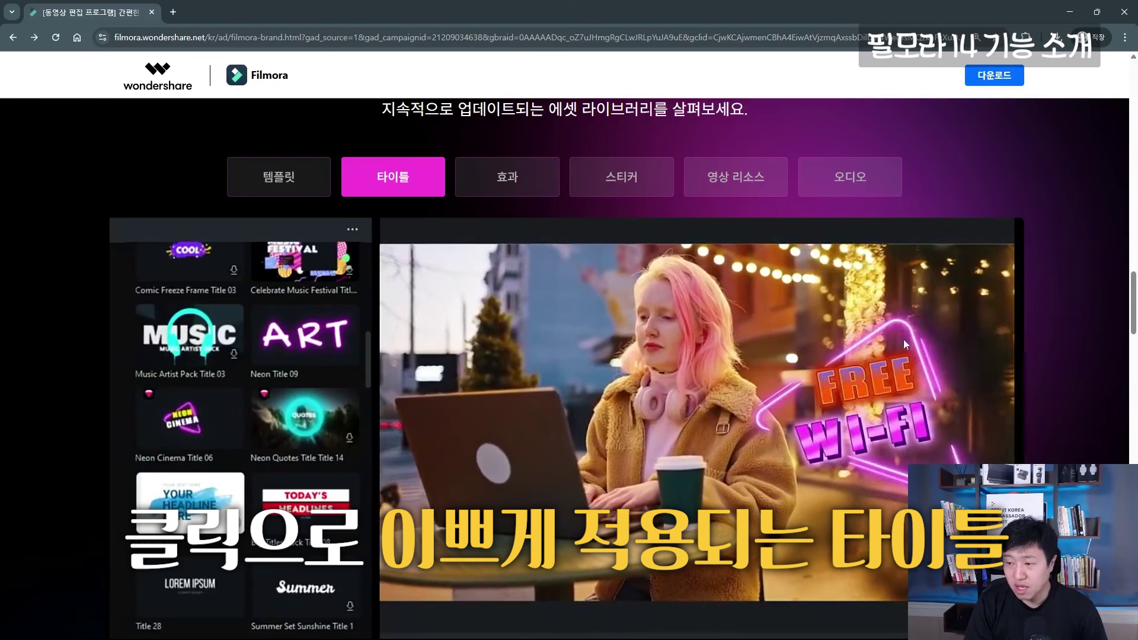
click(518, 180)
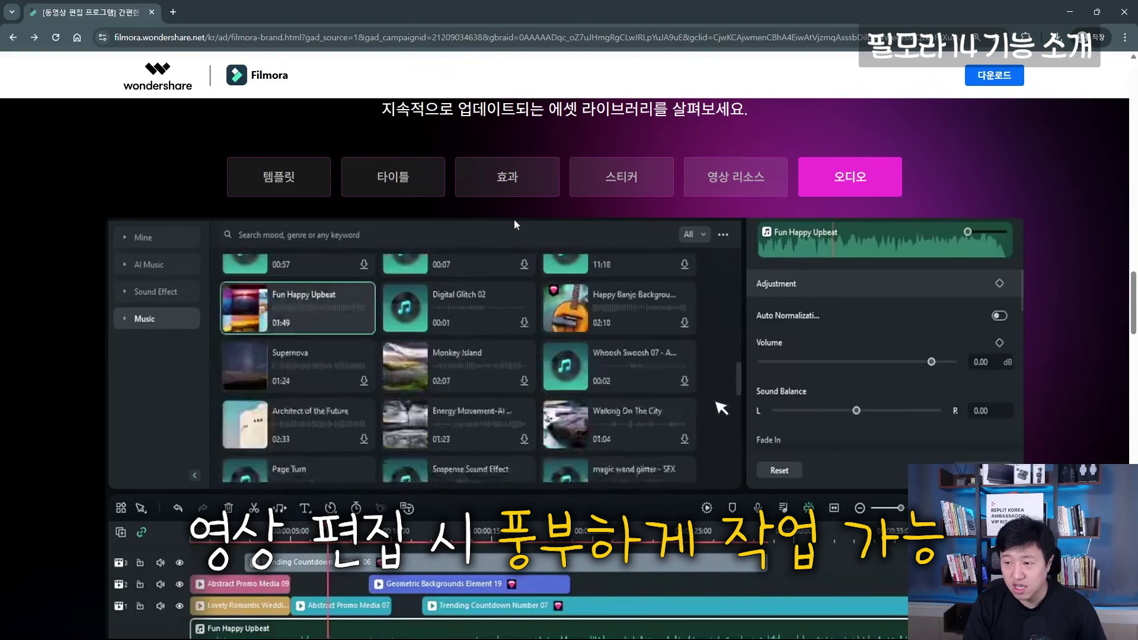
scroll(686, 391, down, 3)
scroll(686, 390, down, 8)
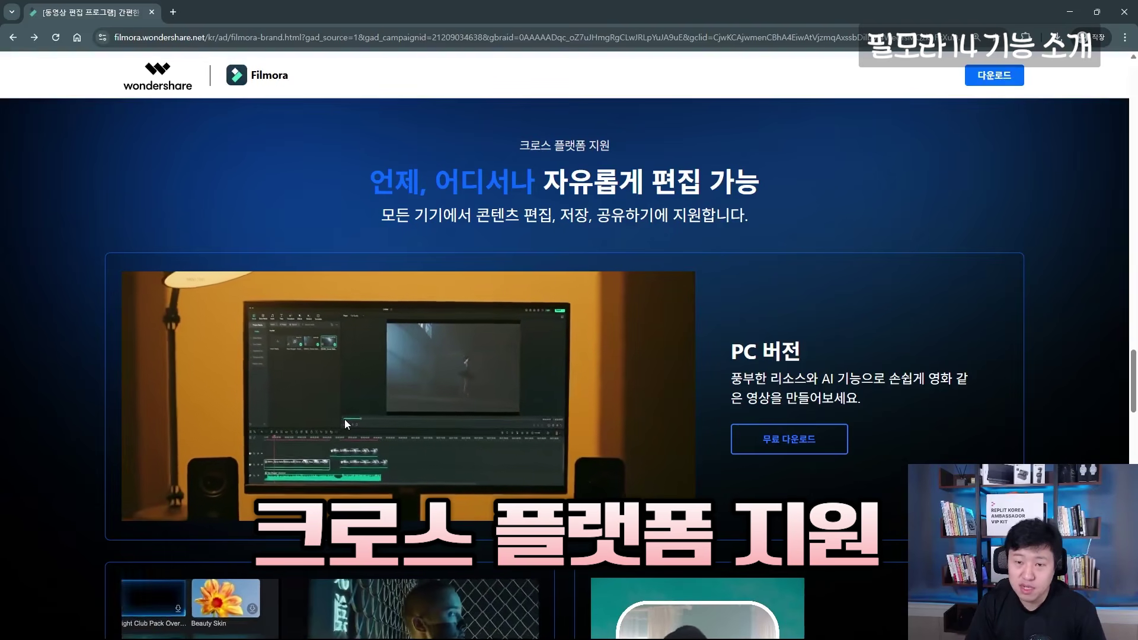
drag(736, 334, 824, 358)
scroll(859, 406, down, 6)
click(824, 353)
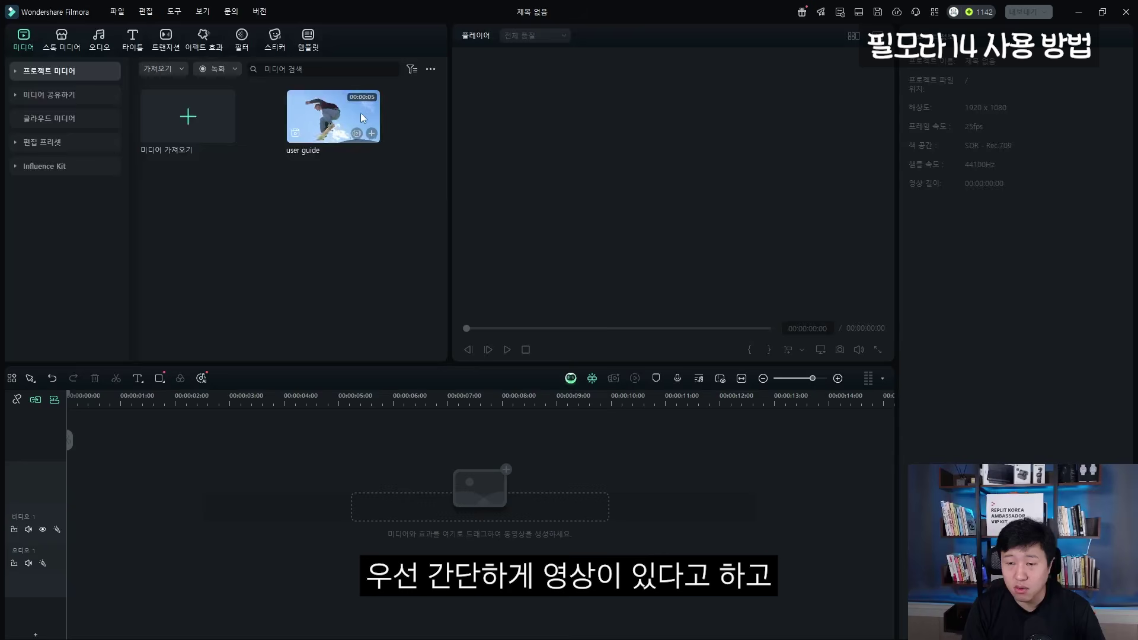
- Place the user guide clip at the start of the video track and play it
drag(360, 113, 74, 518)
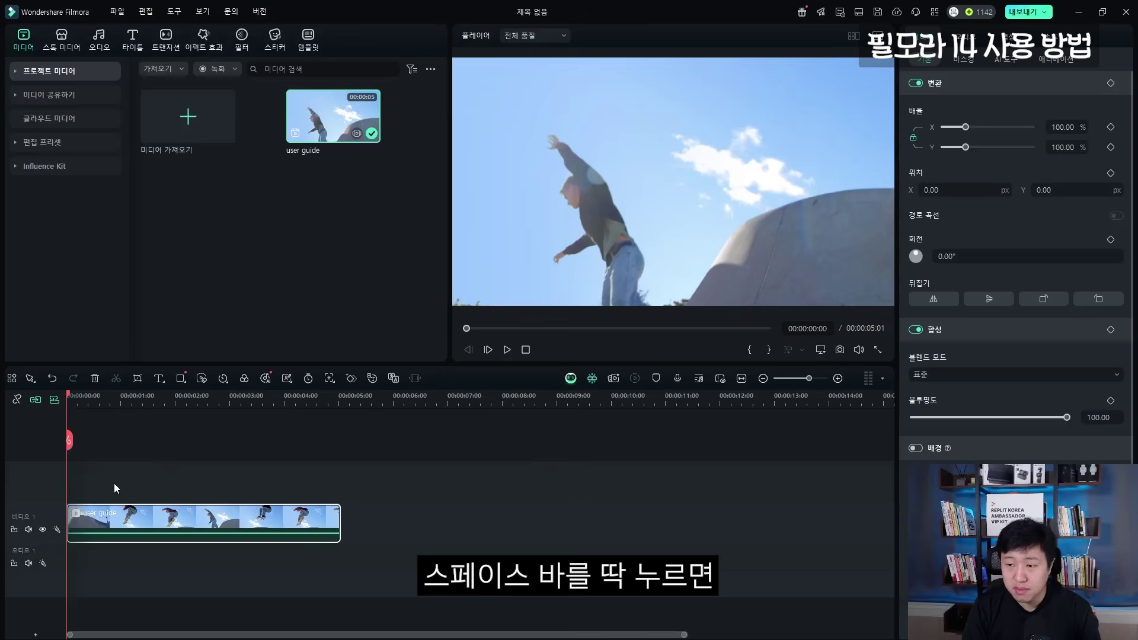
key(space)
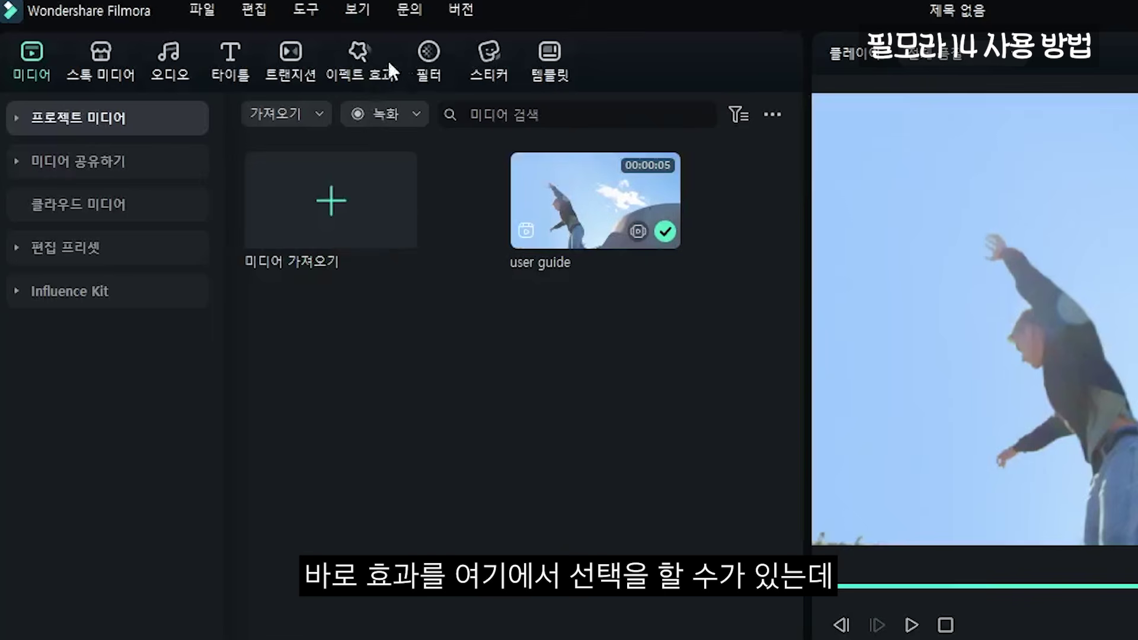
- Try the 방사형 흐림 effect above the clip from about the 2-second mark, preview it from the start, and remove it
click(376, 61)
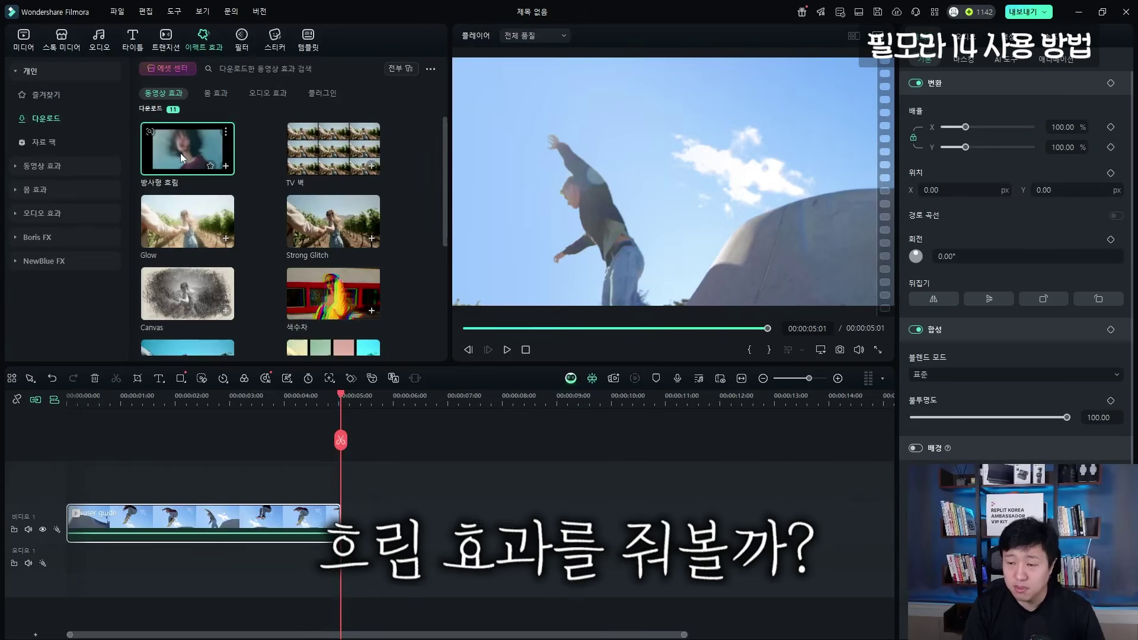
drag(181, 153, 191, 410)
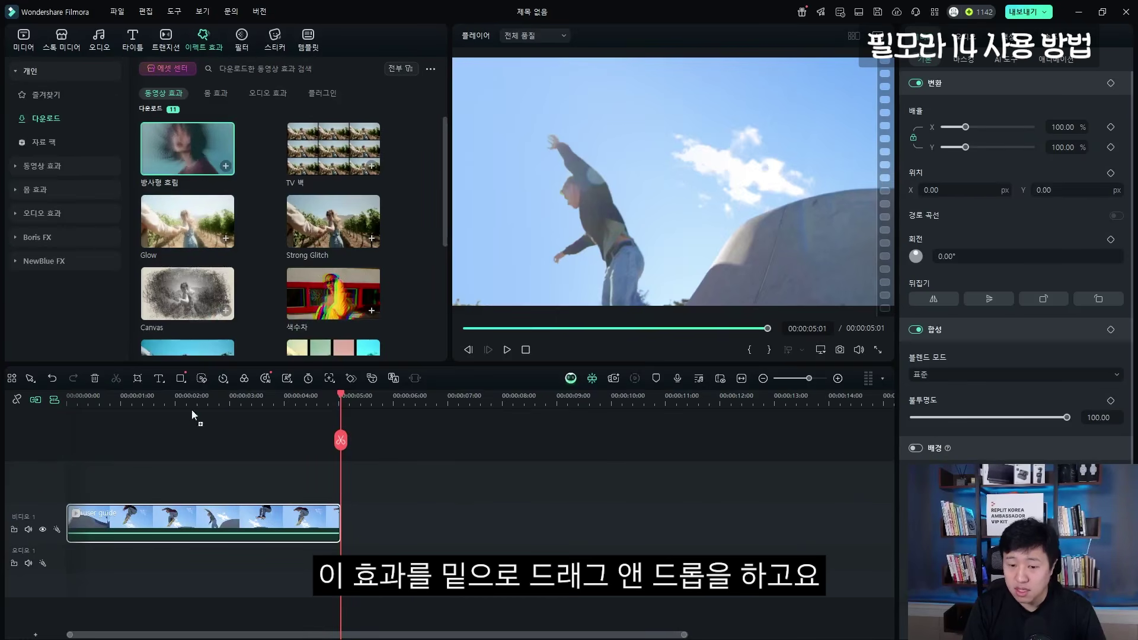
drag(178, 487, 105, 490)
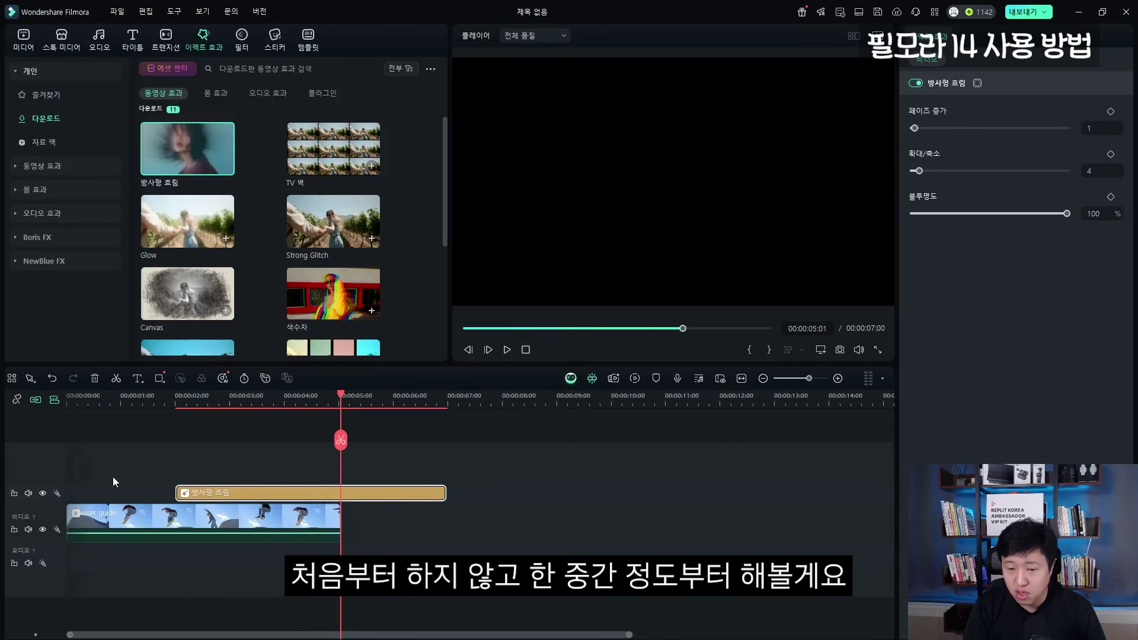
drag(342, 399, 74, 399)
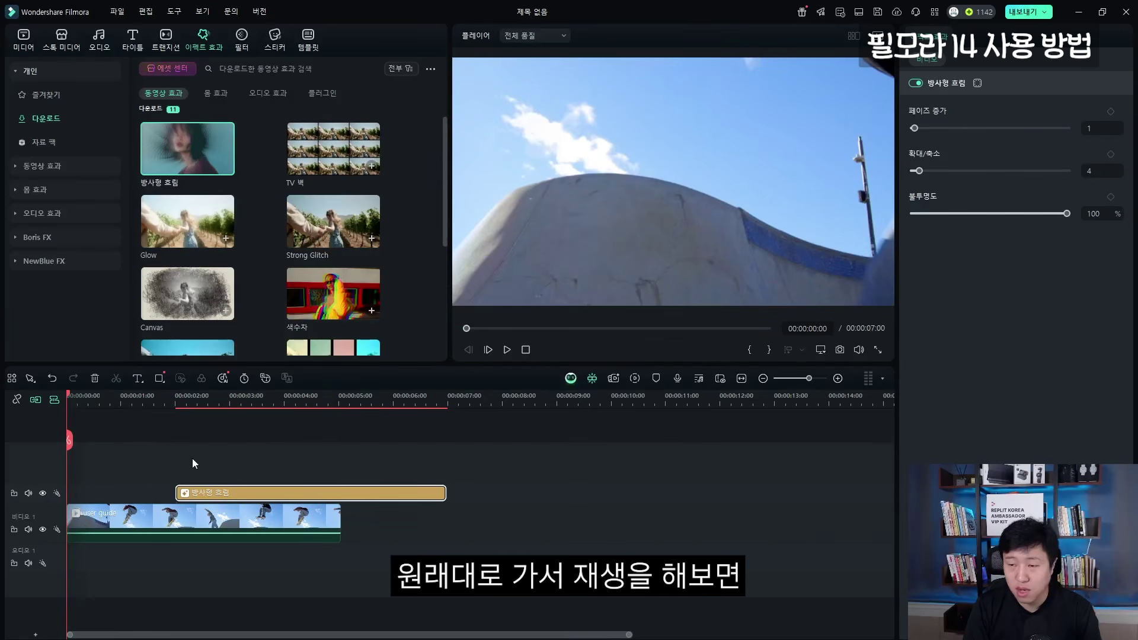
key(space)
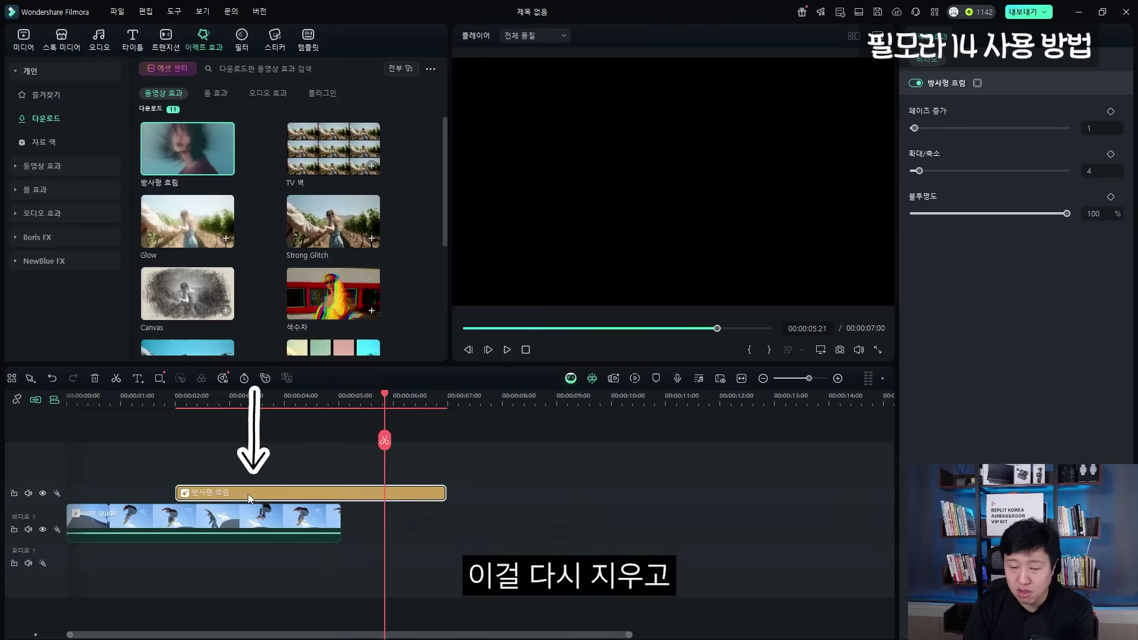
key(Delete)
- Add the 색수차 effect above about the first 2 seconds of the user guide clip and preview it
drag(333, 293, 316, 362)
drag(265, 497, 266, 496)
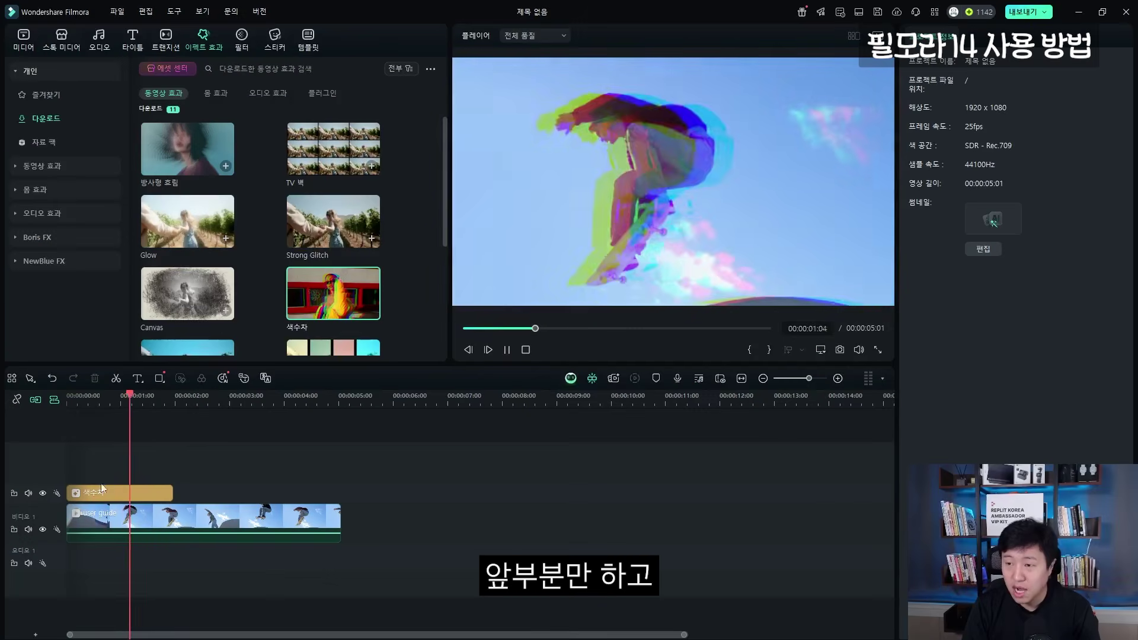
key(space)
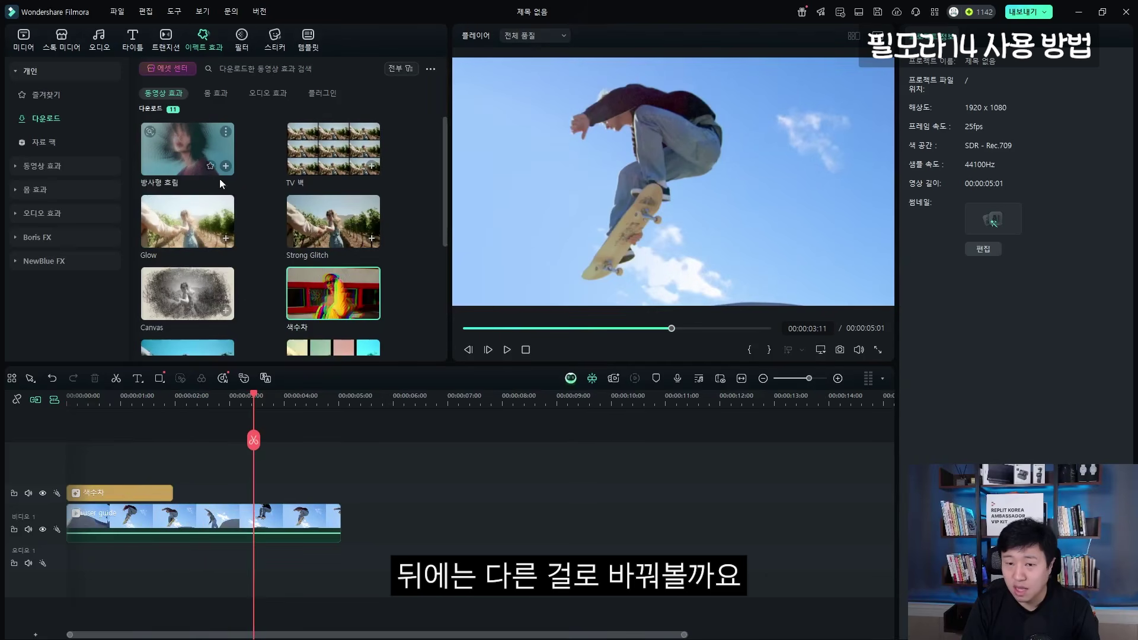
- Add the Glow effect directly after 색수차, trim it to the video clip's end, and play the result
drag(176, 218, 250, 493)
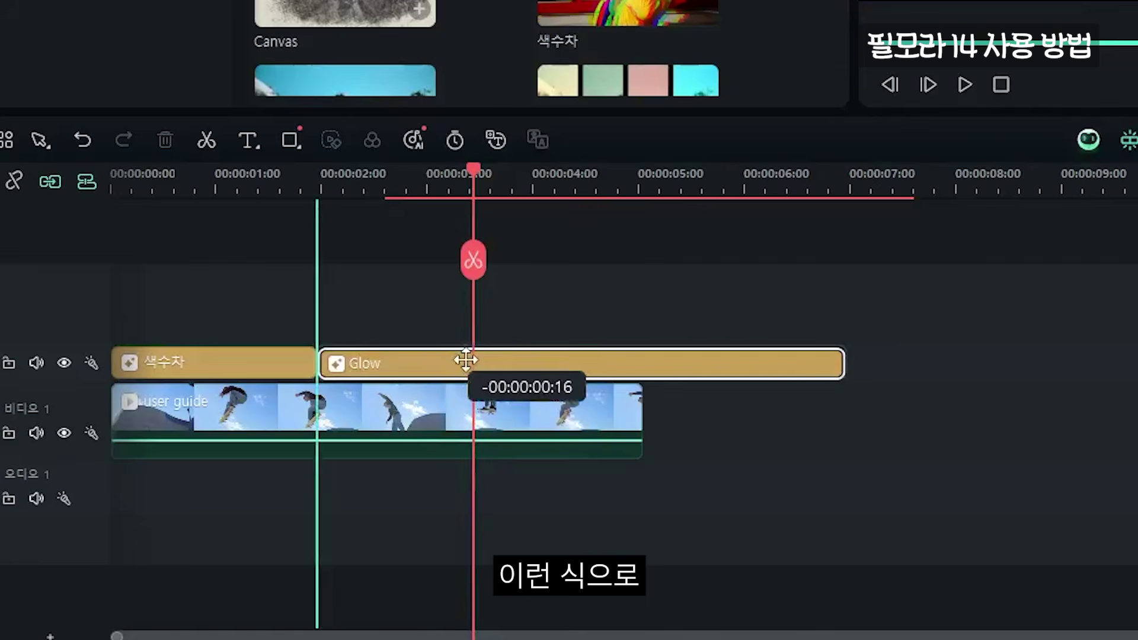
drag(445, 493, 338, 491)
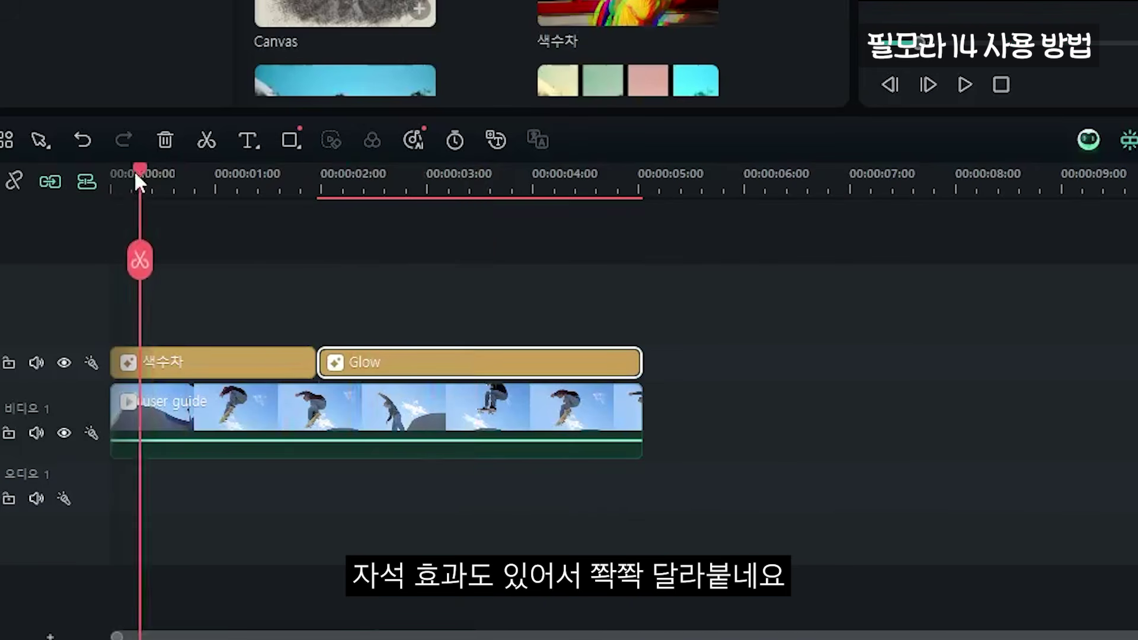
key(space)
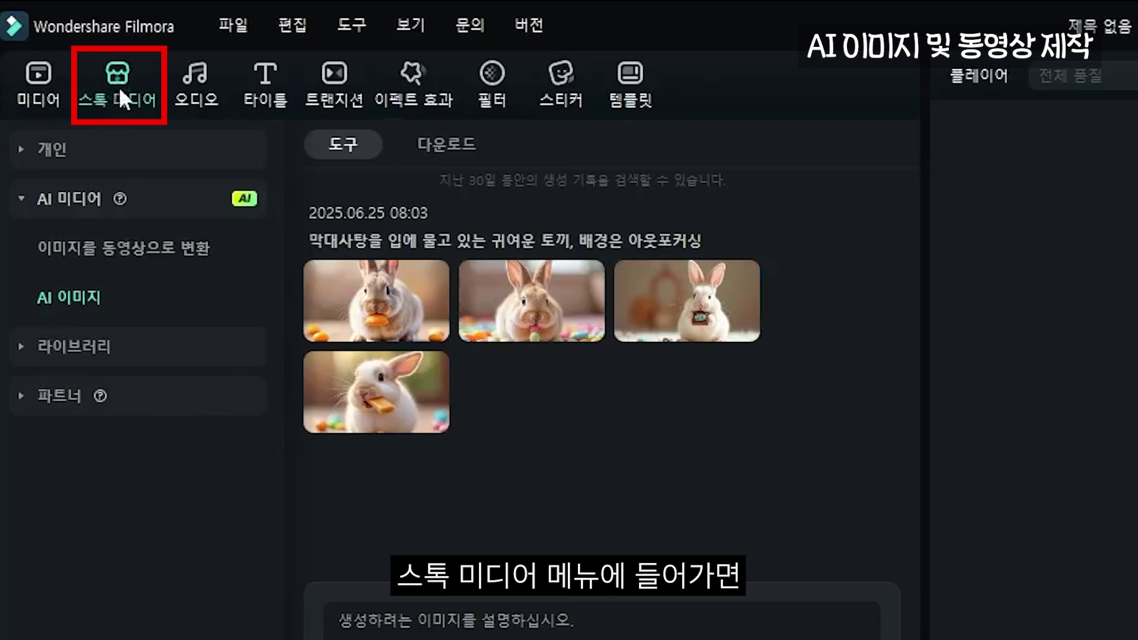
- Preview the generated rabbit images in the AI 이미지 history of the stock media
click(52, 197)
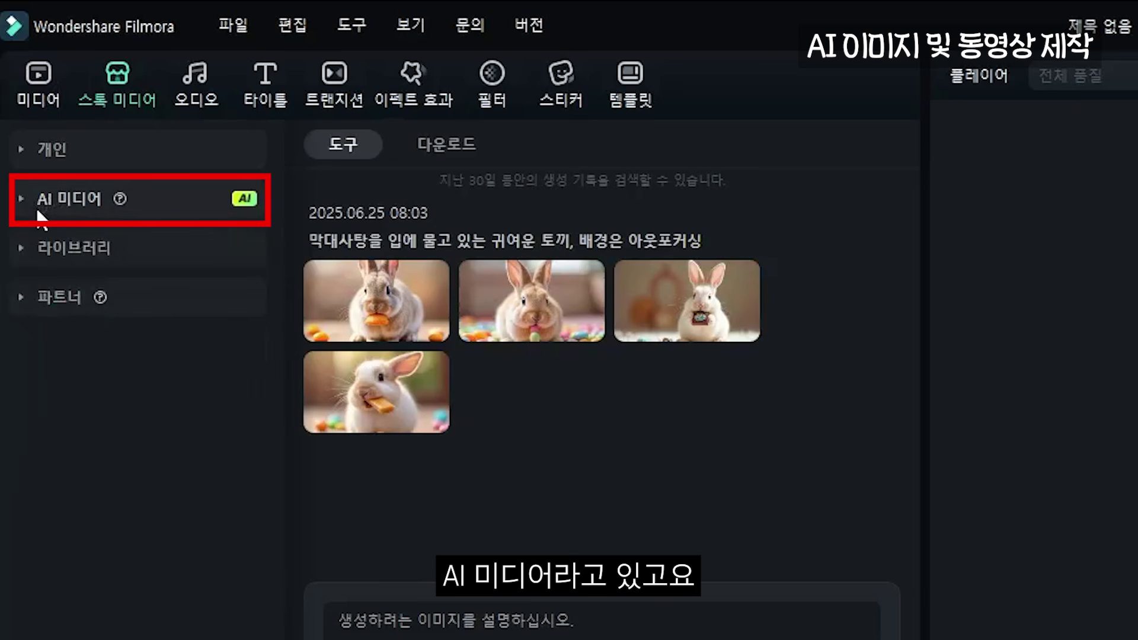
click(38, 209)
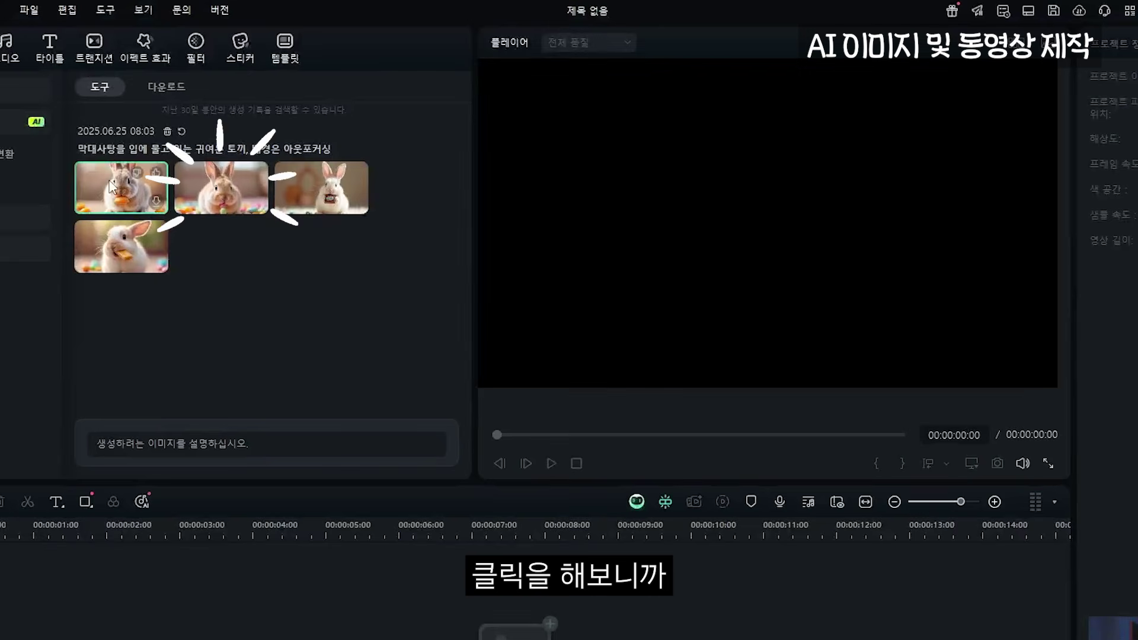
click(354, 169)
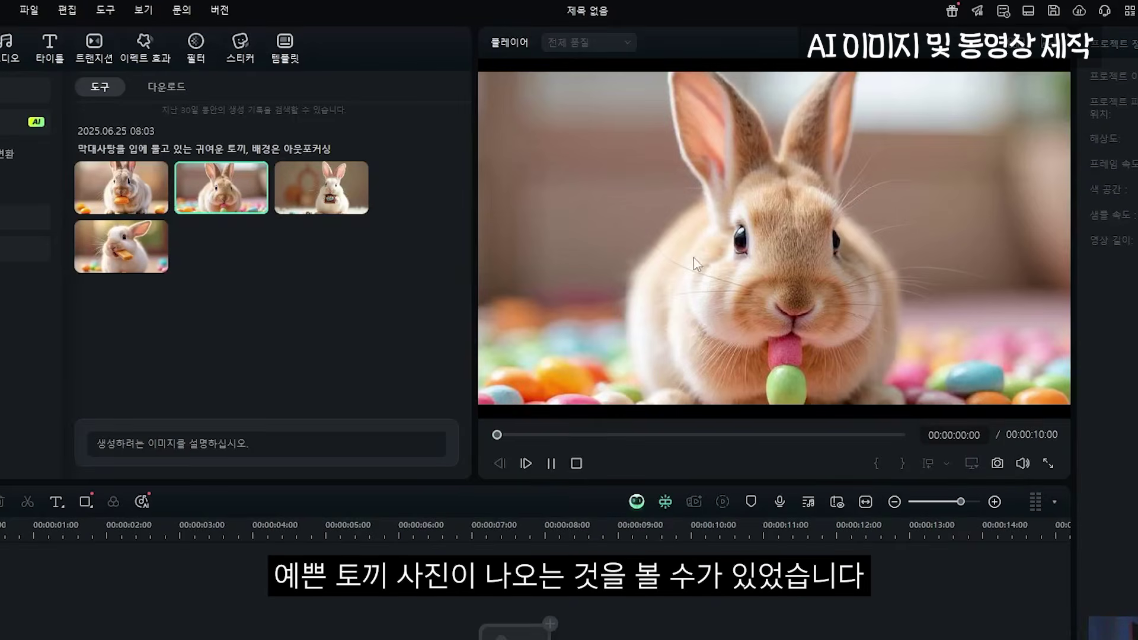
click(286, 183)
click(112, 255)
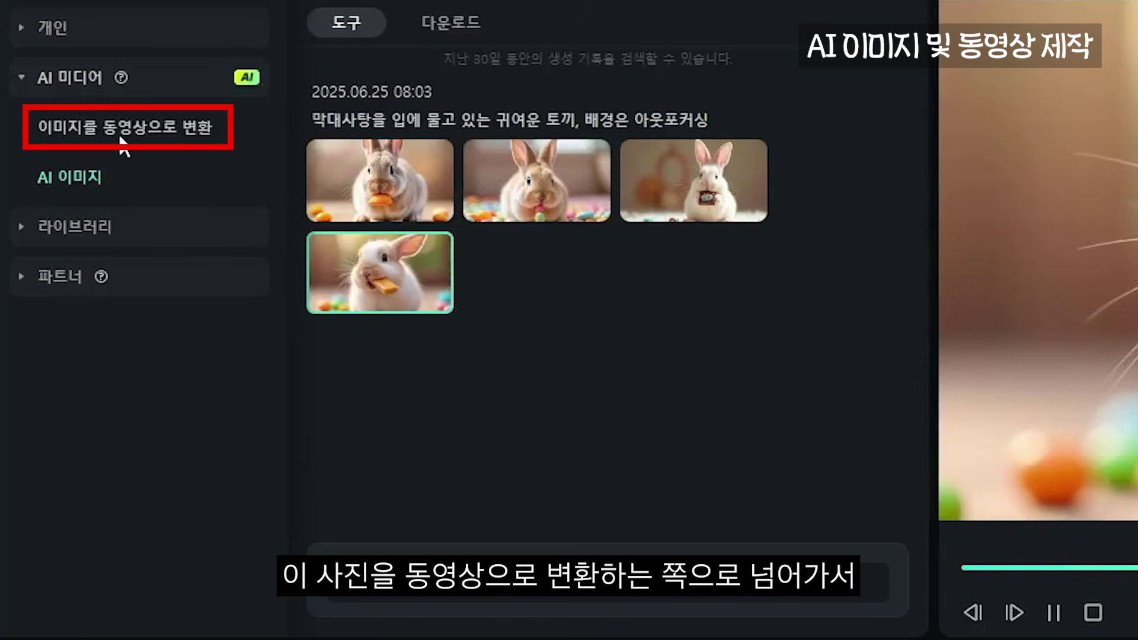
- Choose the 지글 재미 댄스 template for converting an image to video
click(123, 143)
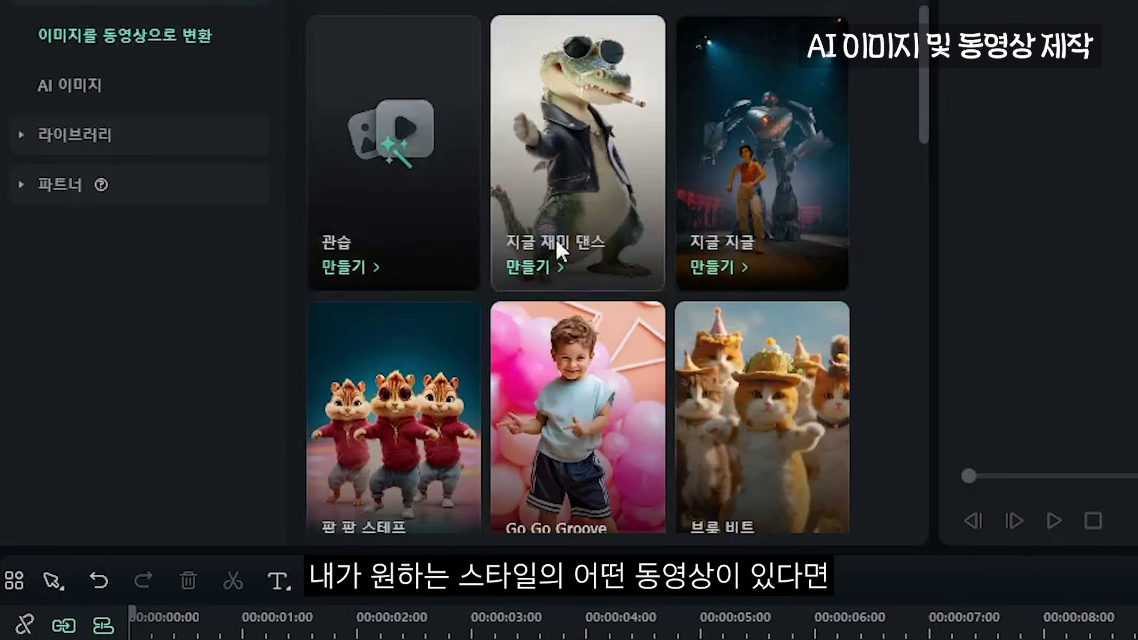
scroll(584, 300, down, 3)
scroll(582, 126, up, 3)
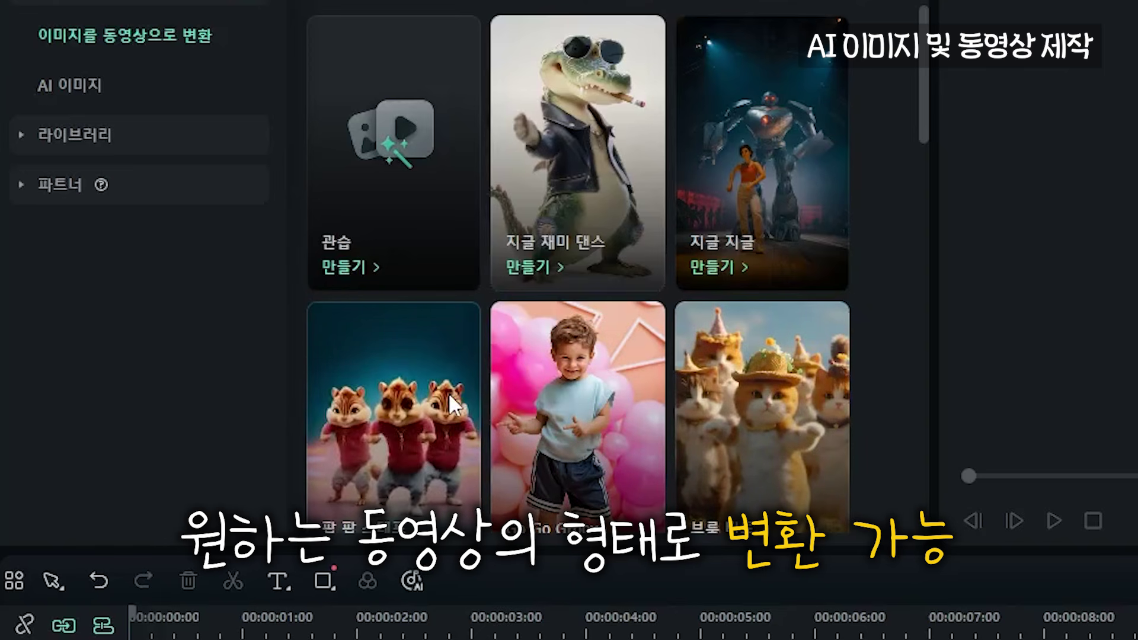
click(590, 138)
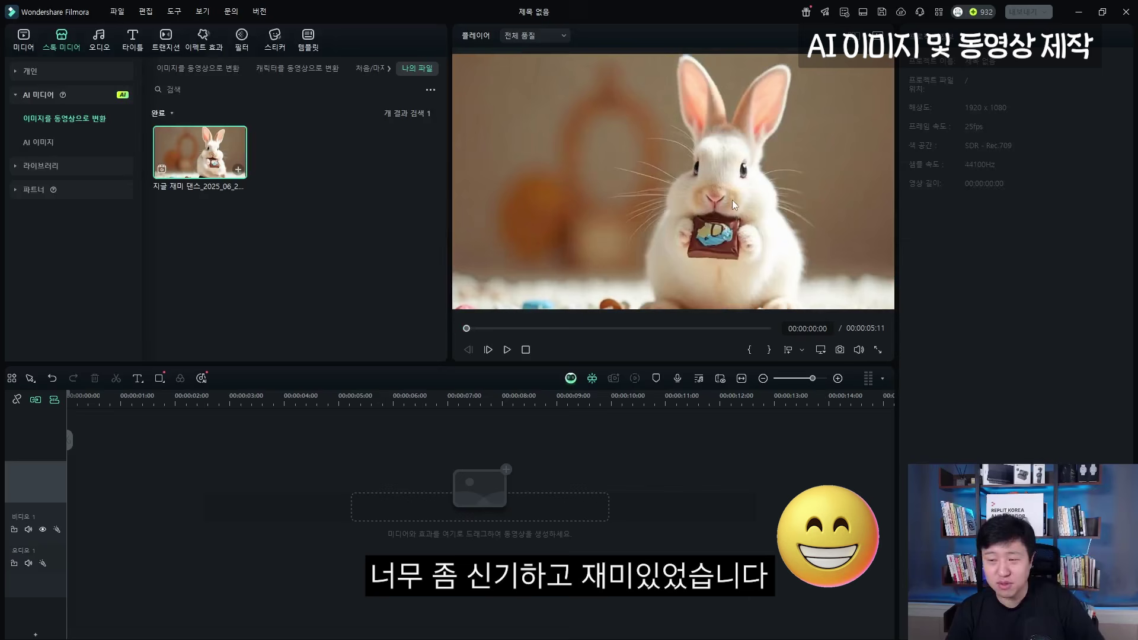
- Place the generated 지글 재미 댄스 rabbit video at the start of the video track
click(226, 231)
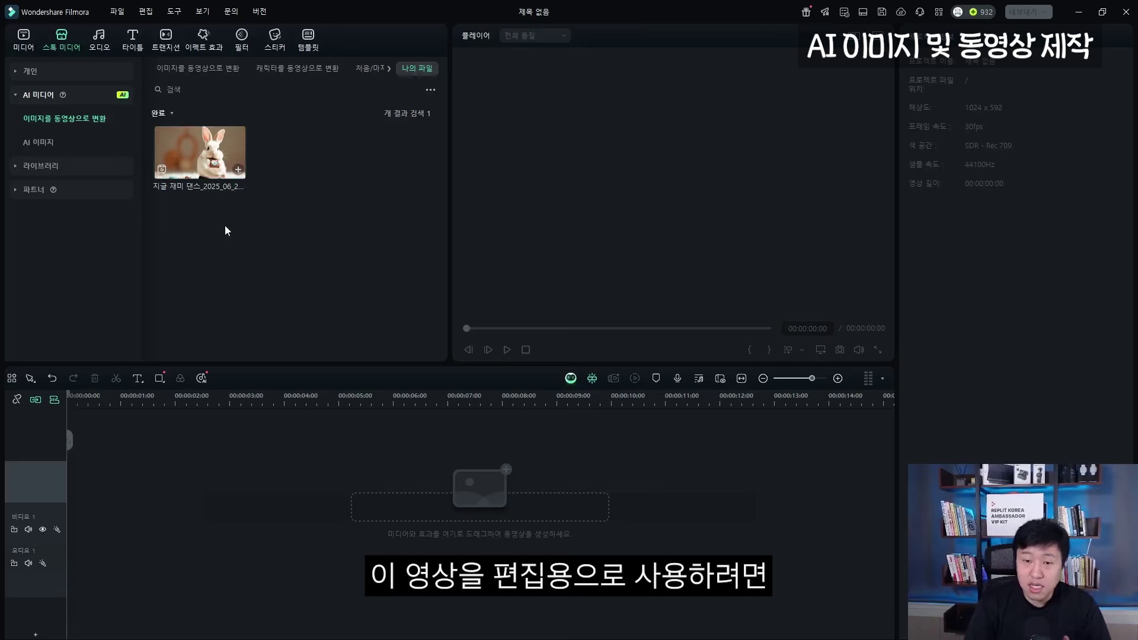
drag(198, 134, 124, 530)
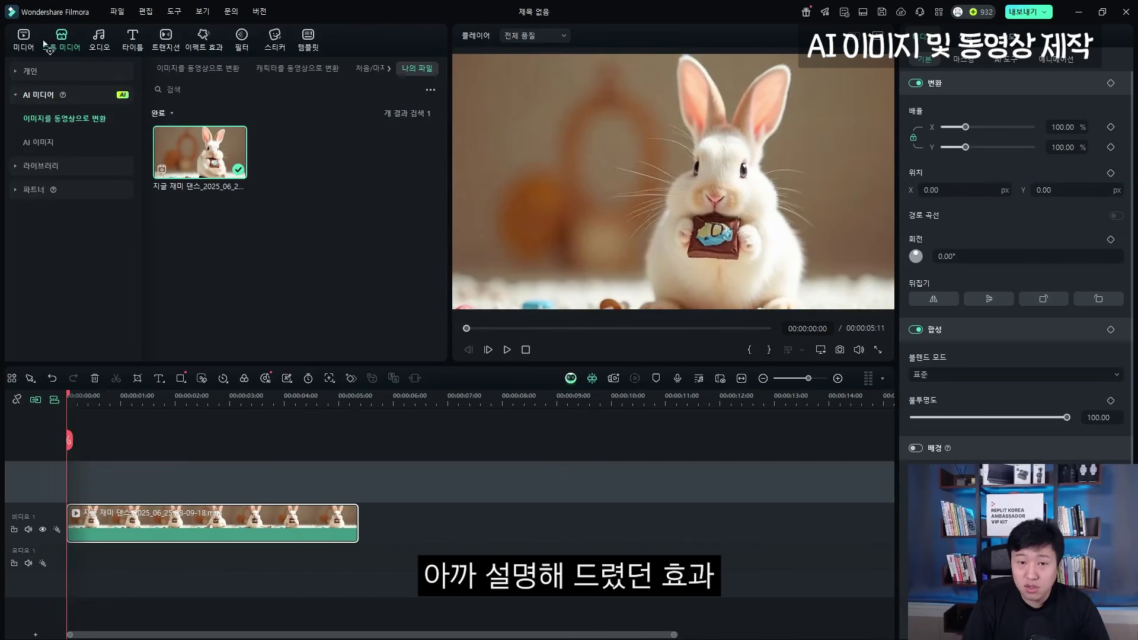
- Add the 방사형 흐림 video effect above the beginning of the rabbit clip
click(203, 40)
click(187, 148)
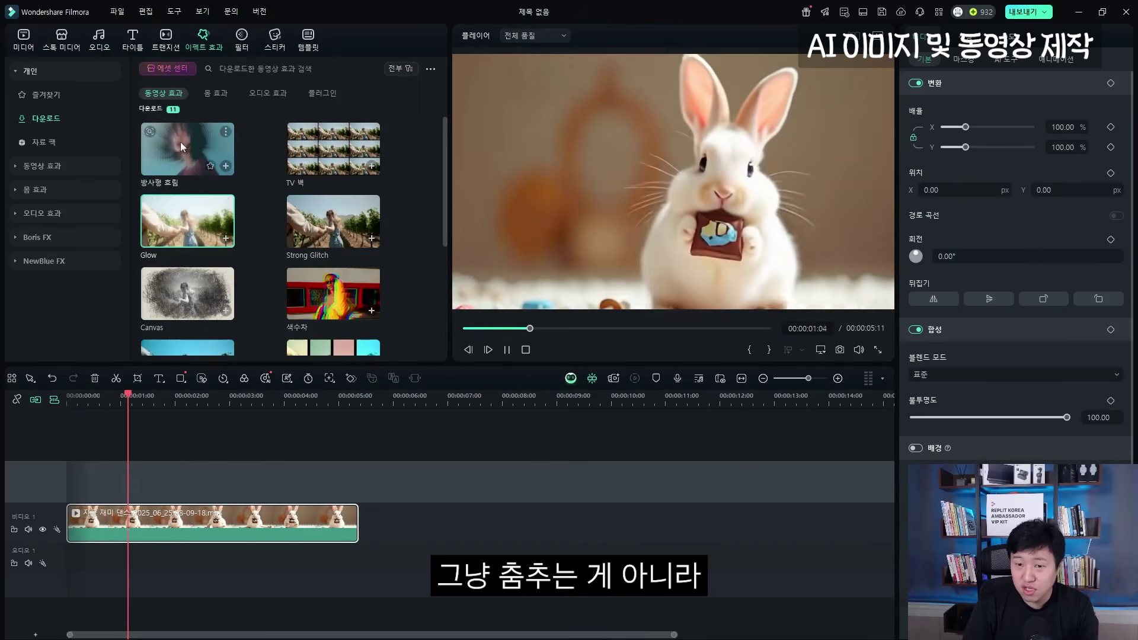
drag(187, 148, 106, 521)
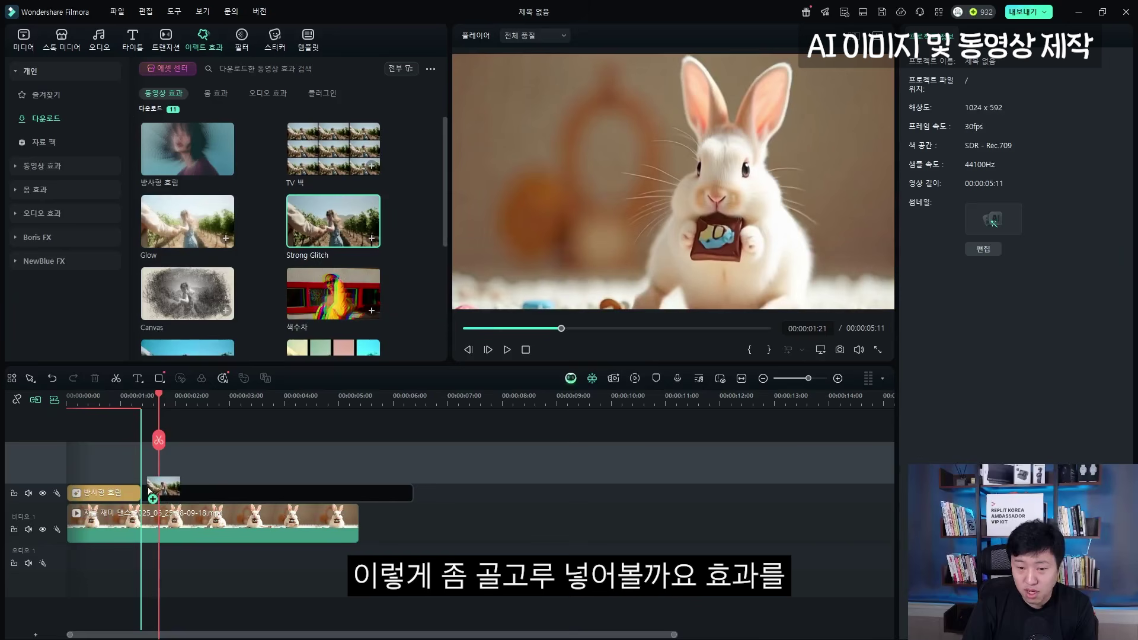
- Add the Strong Glitch, Canvas and Radio Explike FX effects above the rabbit clip following the 방사형 흐림 effect, and play the result
drag(152, 483, 155, 492)
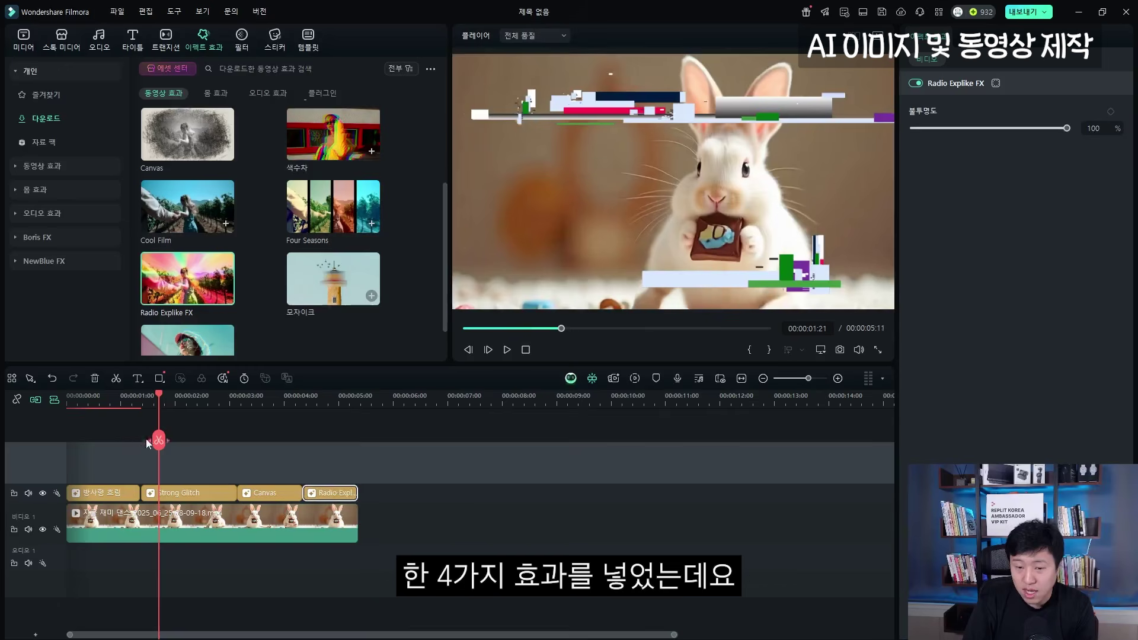
key(space)
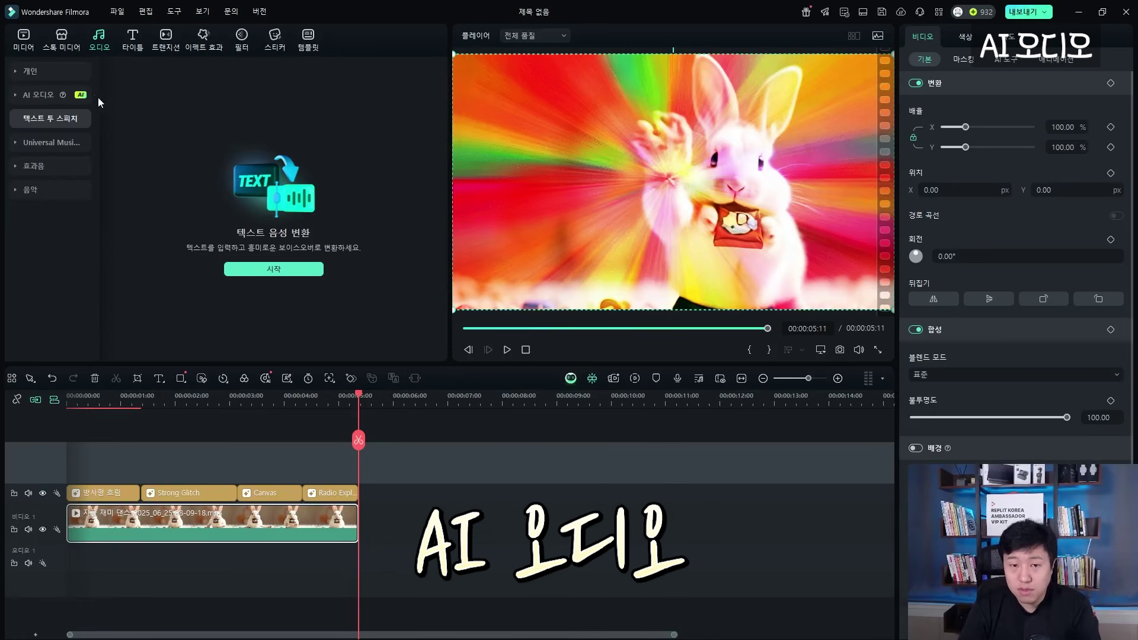
- Look over the AI 음악 and 음향 효과 tools and start the text-to-speech conversion
click(37, 97)
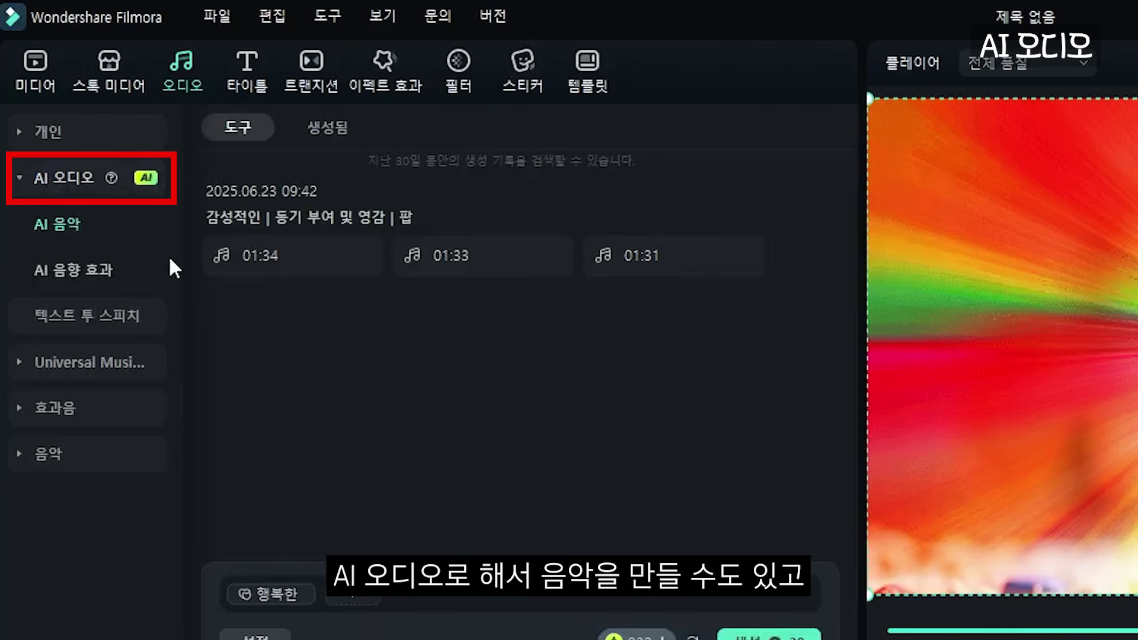
click(70, 271)
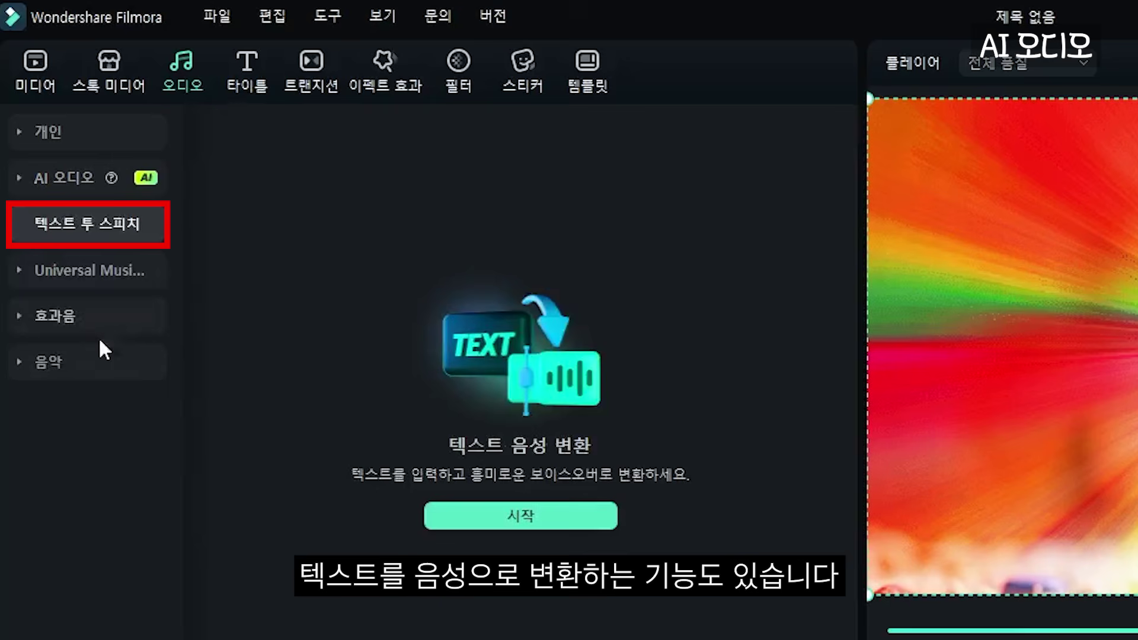
click(466, 584)
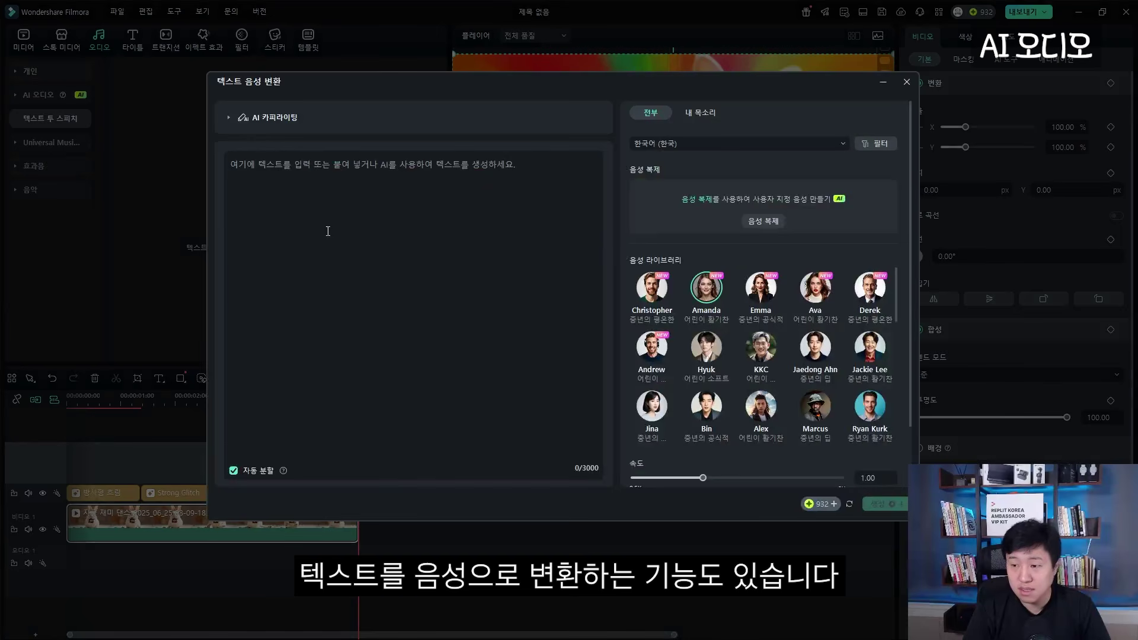
- Keep 한국어 (한국) as the text-to-speech language and choose the Ava voice
click(377, 223)
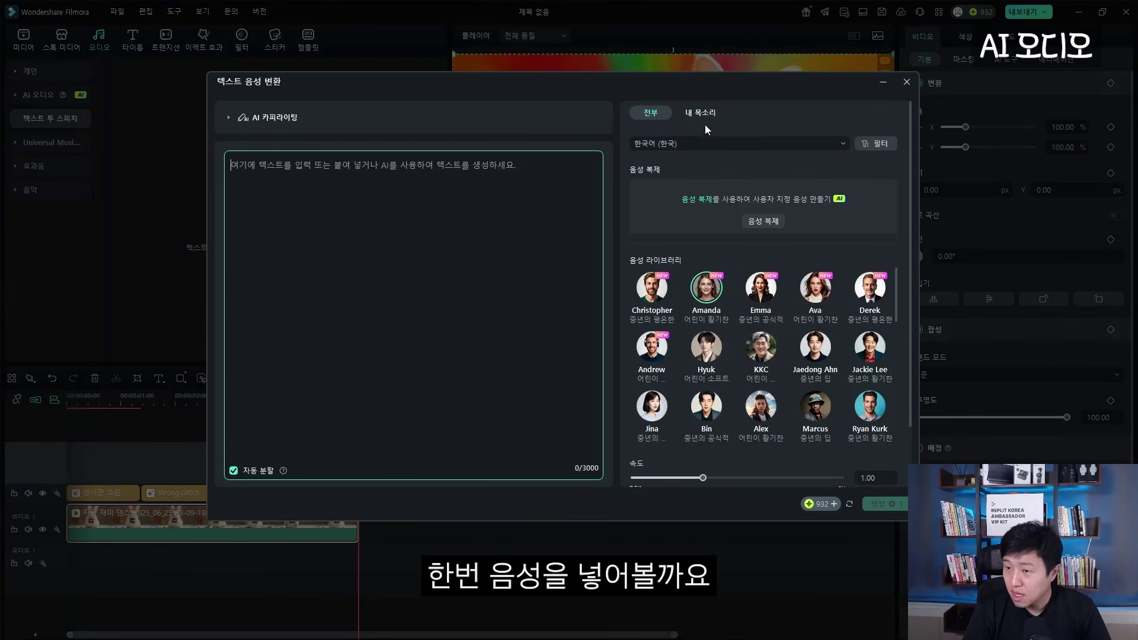
click(657, 146)
scroll(688, 218, down, 1)
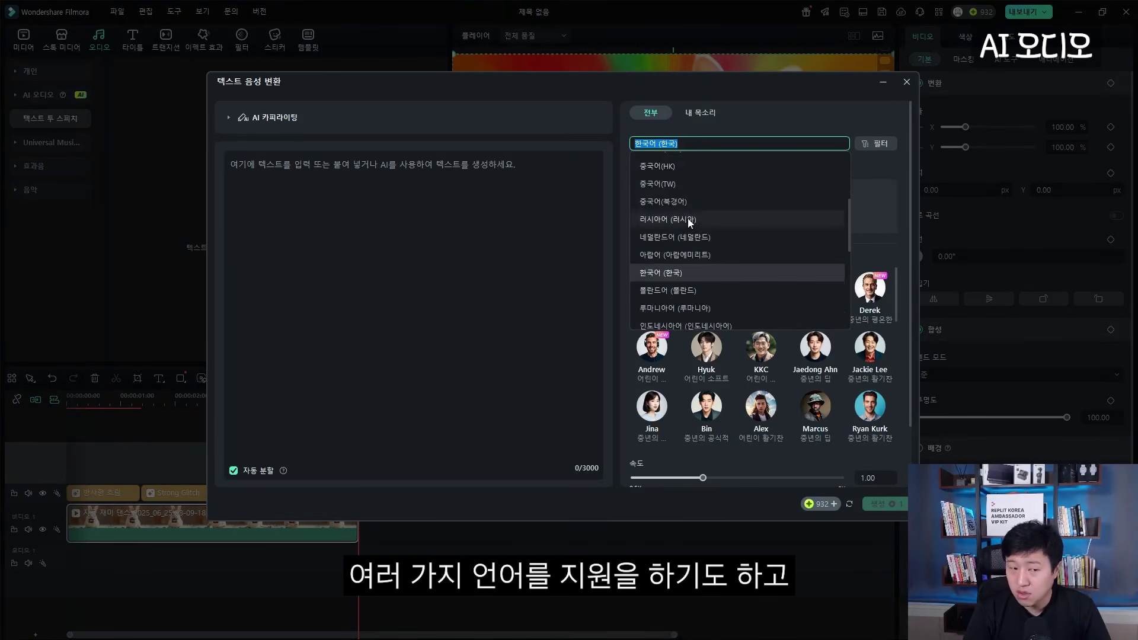
click(731, 267)
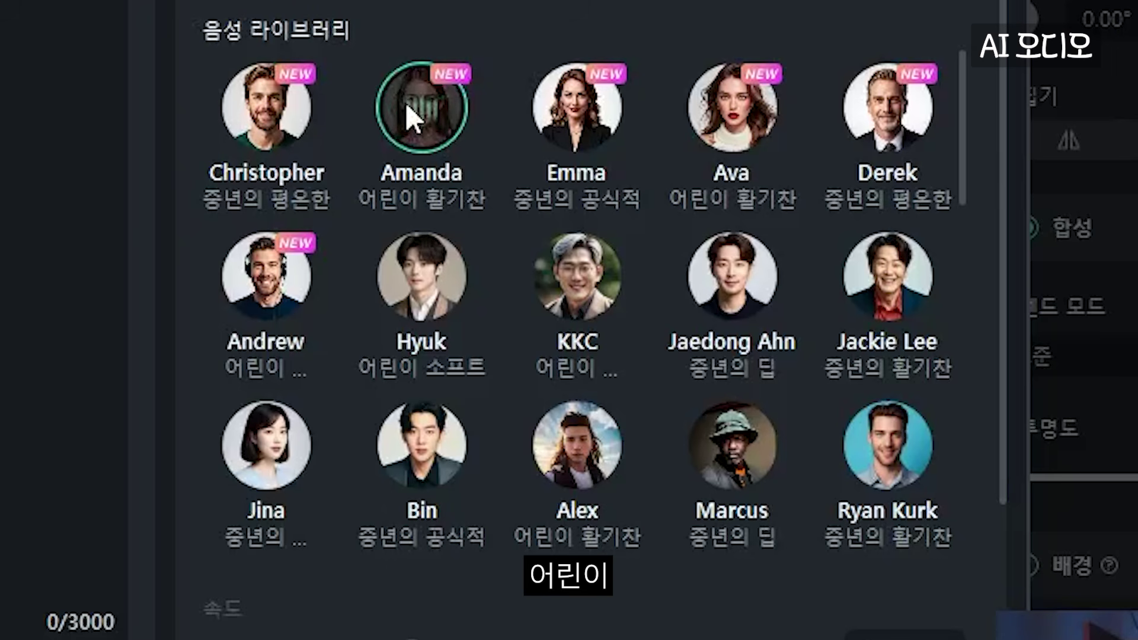
click(702, 95)
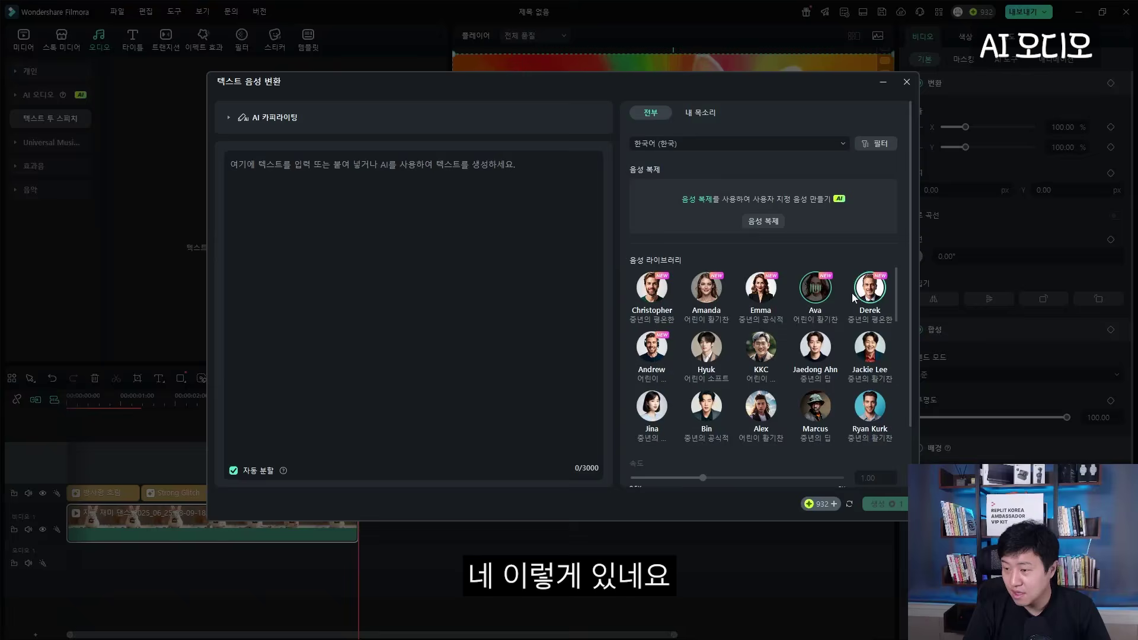
- Set the voice speed to 1.50 and browse the remaining voices in the voice library
scroll(763, 356, down, 3)
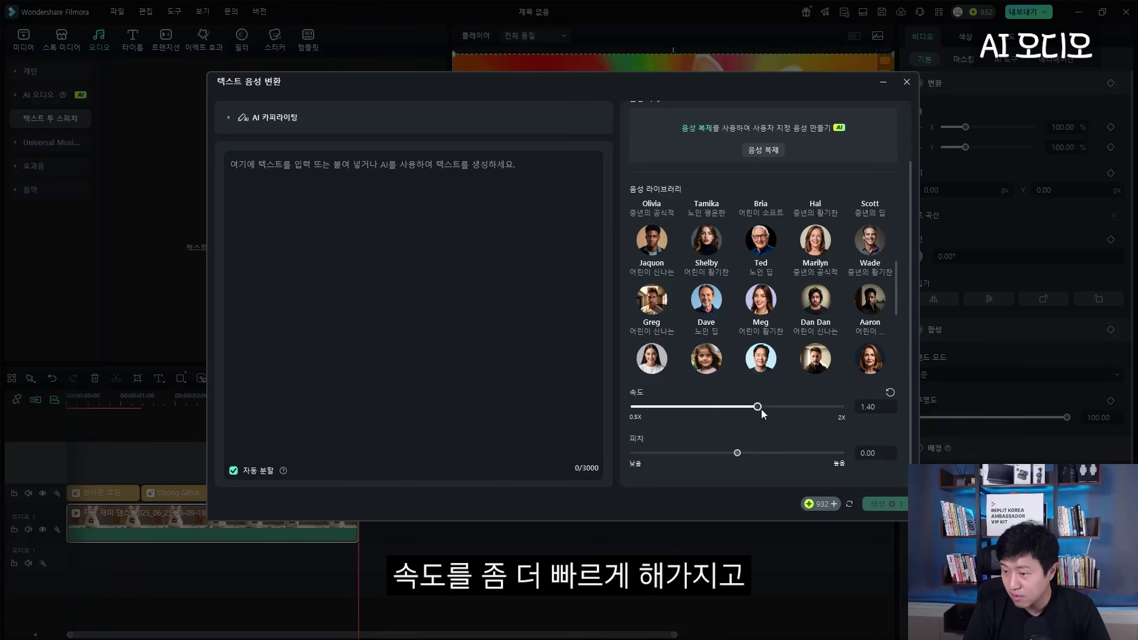
drag(814, 408, 772, 408)
scroll(771, 356, up, 5)
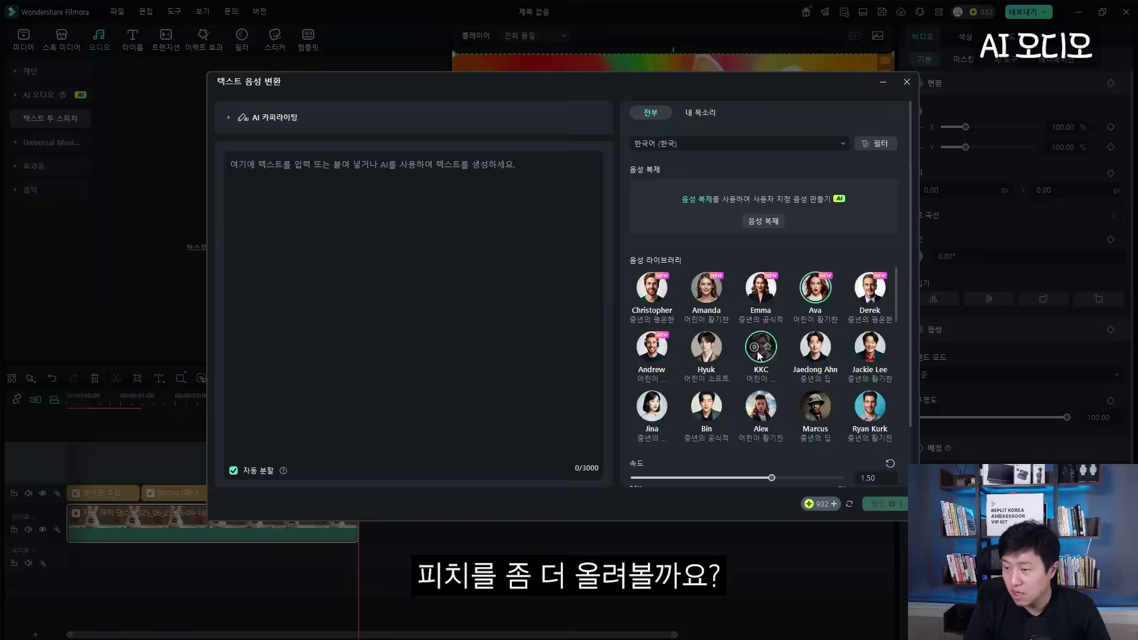
scroll(812, 320, down, 5)
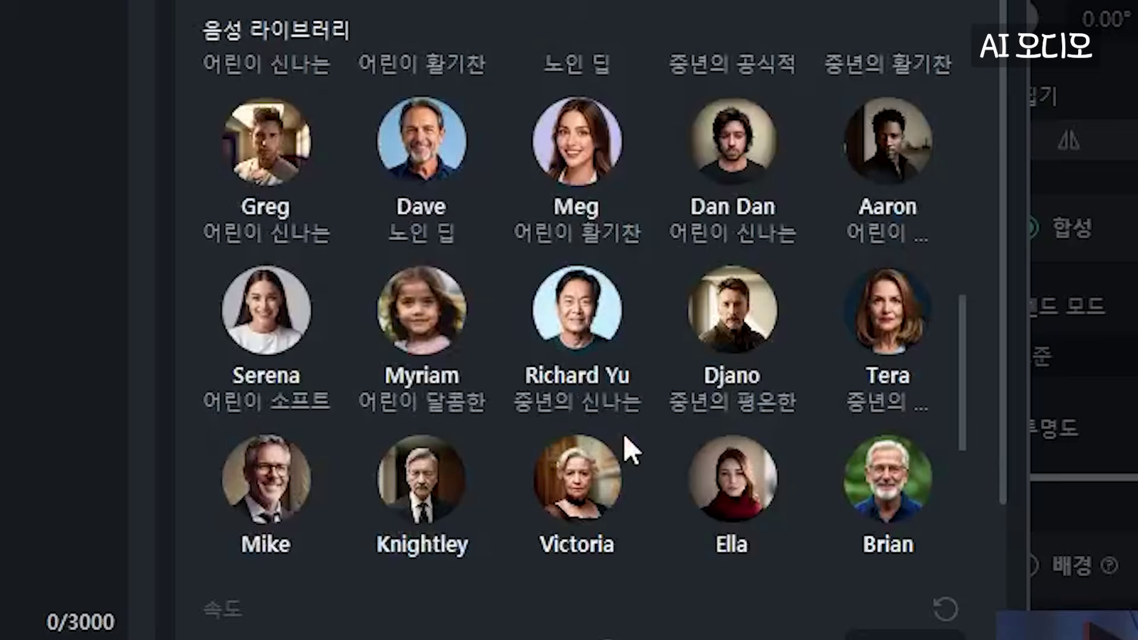
scroll(617, 442, down, 3)
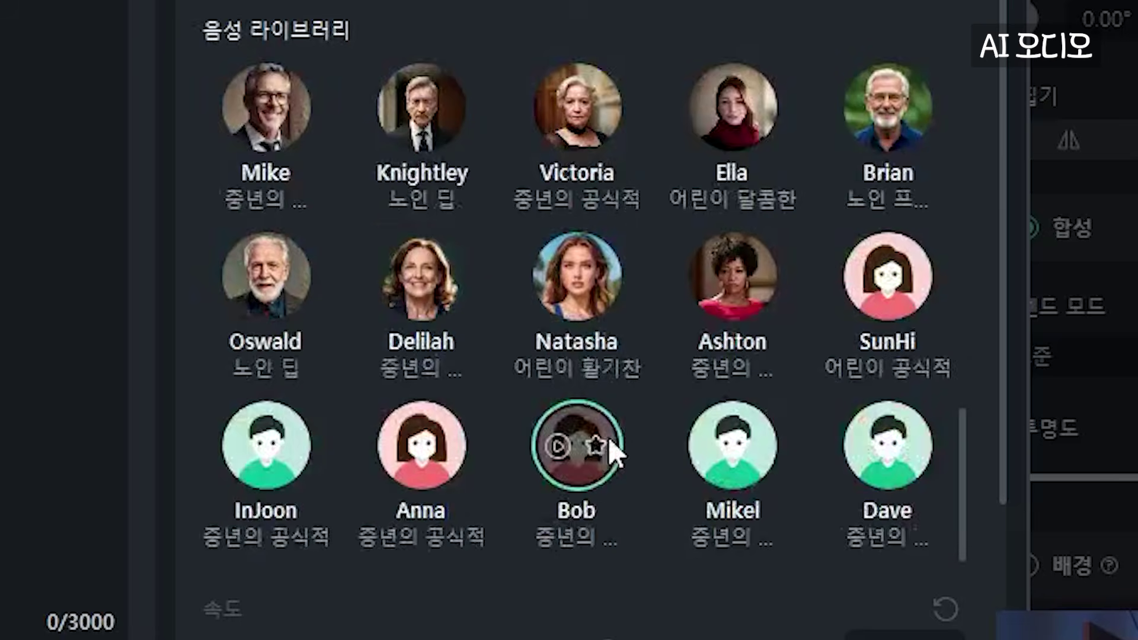
scroll(592, 371, up, 2)
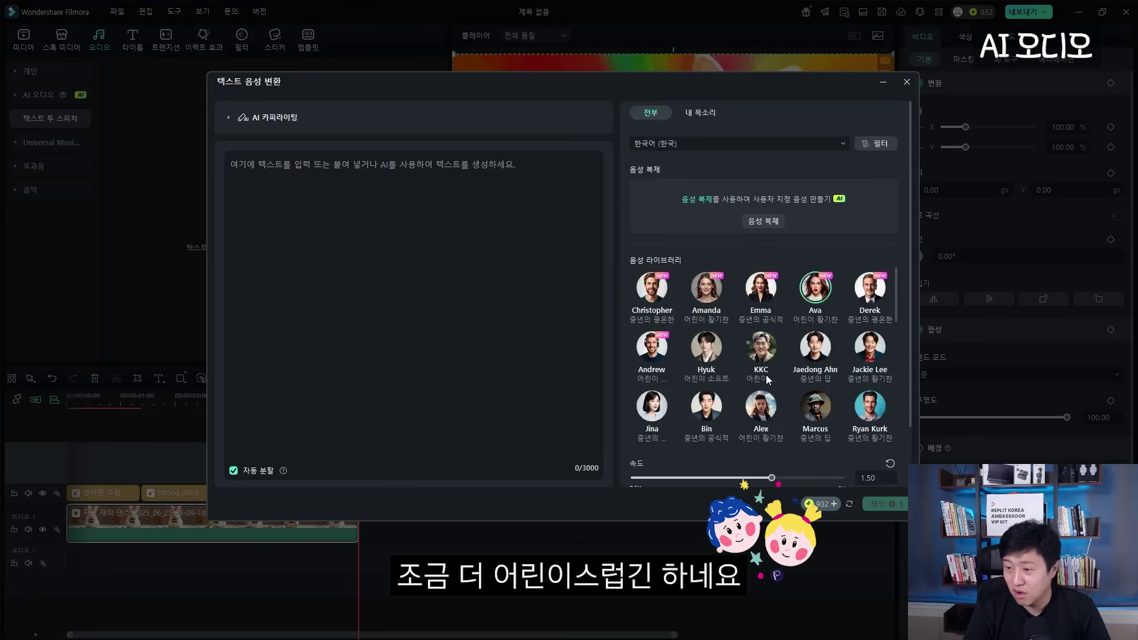
- Enter "앗싸 신난다 둠칫둠칫" as the script and generate the speech
click(313, 234)
text(아)
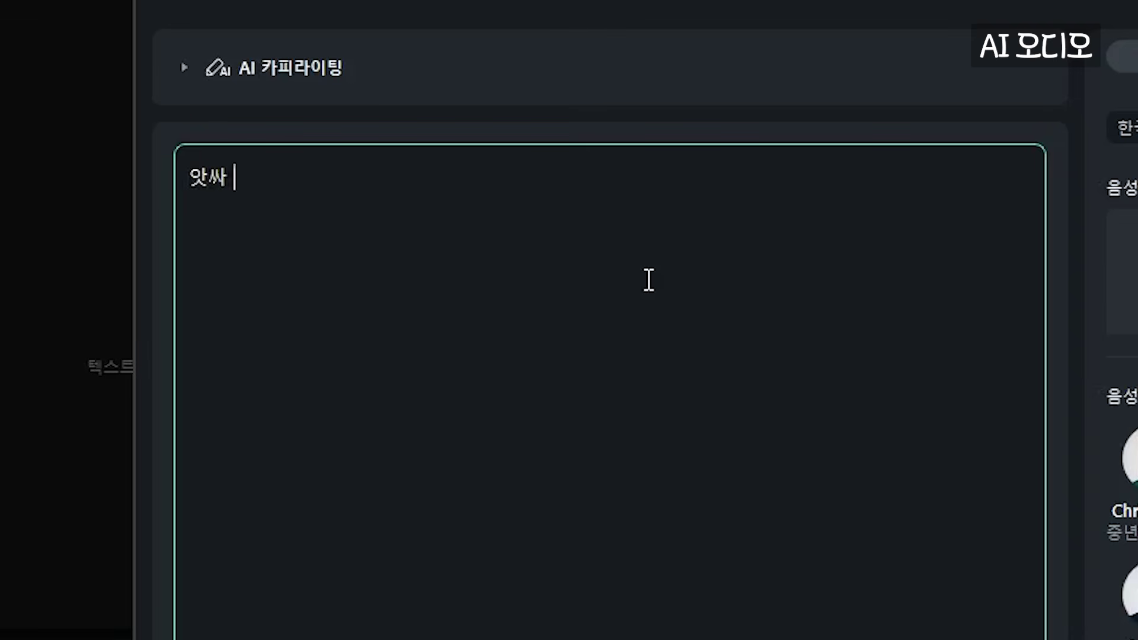
text(싸 신난다 둠)
text(칫둠칫)
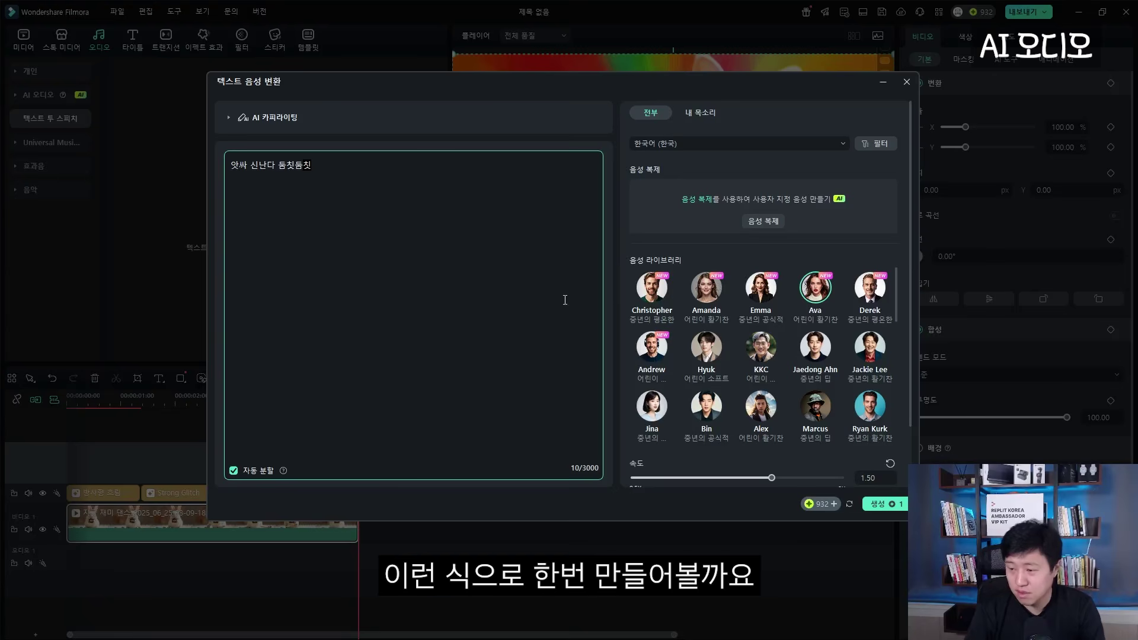
click(900, 508)
- Check the AI generation task list and preview the generated voice clip in the project media
click(845, 14)
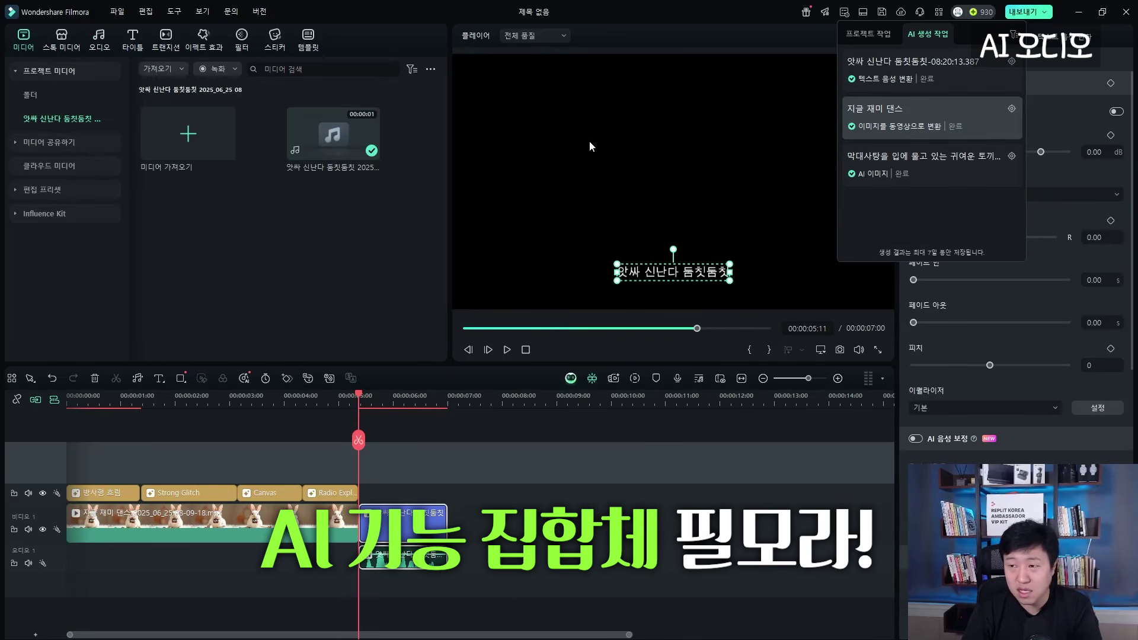
click(299, 193)
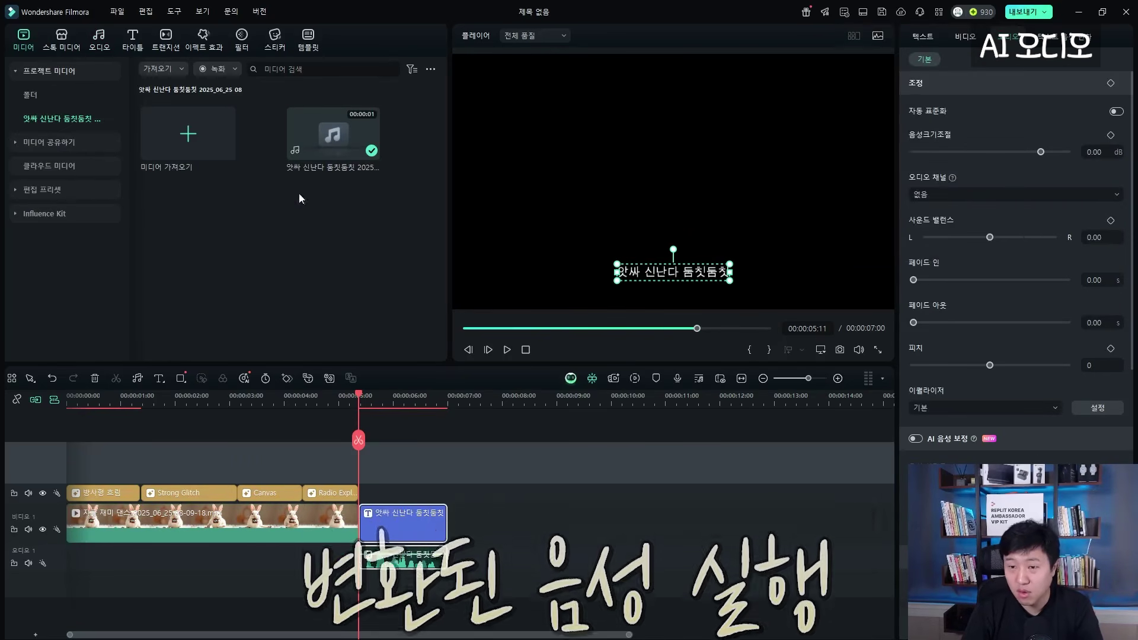
double_click(318, 141)
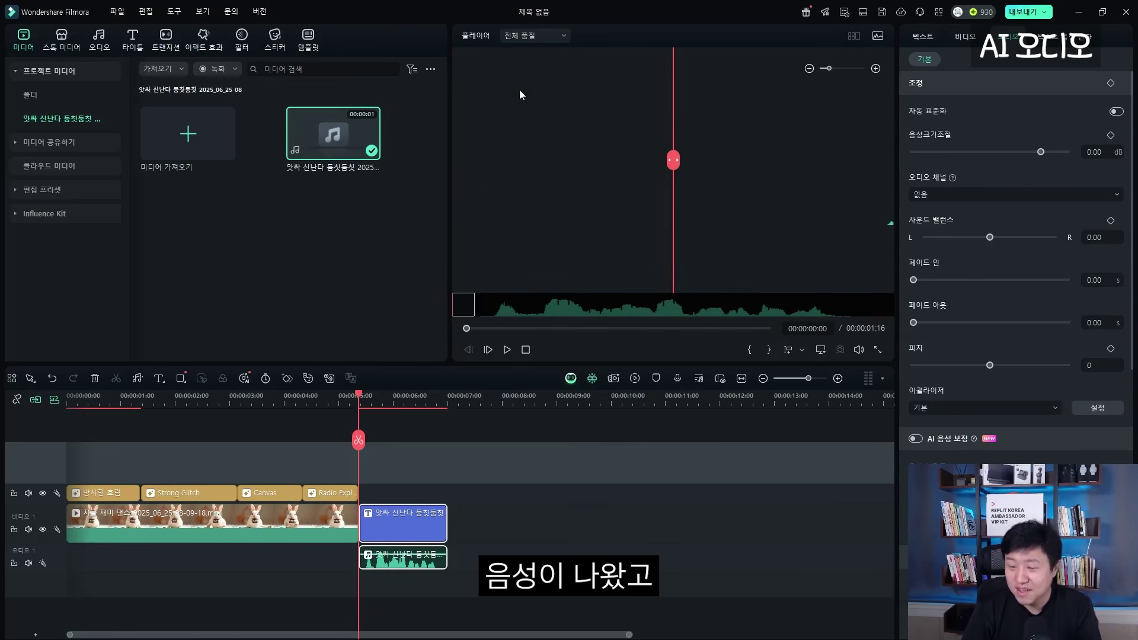
- Place the generated voice and its subtitle at the start of the timeline, delete the duplicate voice clip, and play from the beginning
drag(331, 144, 74, 560)
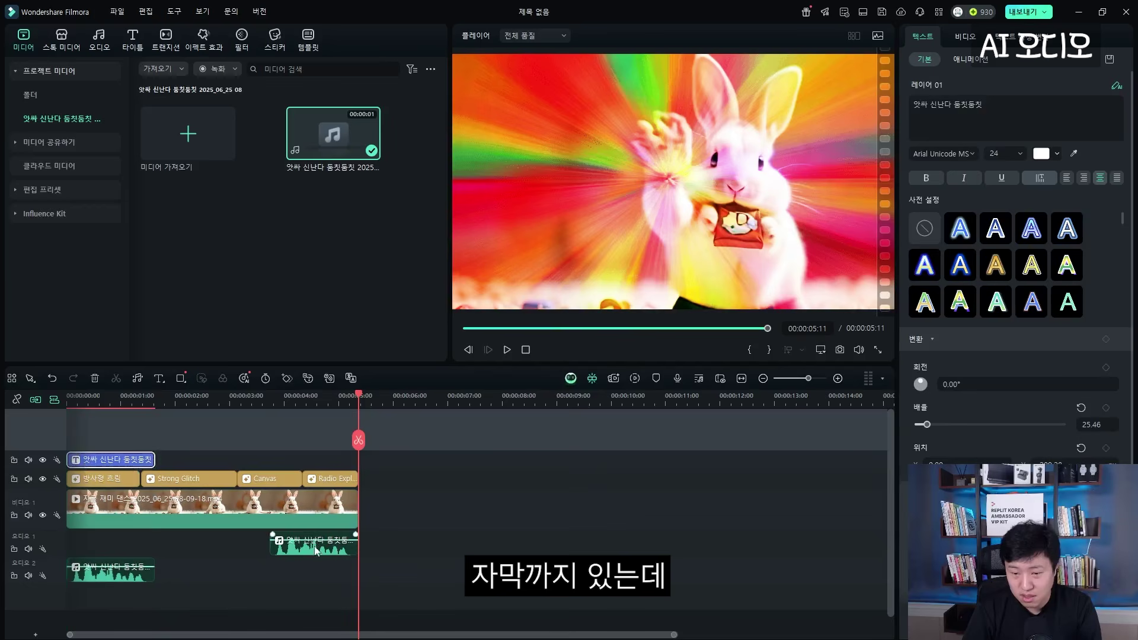
click(279, 542)
key(Delete)
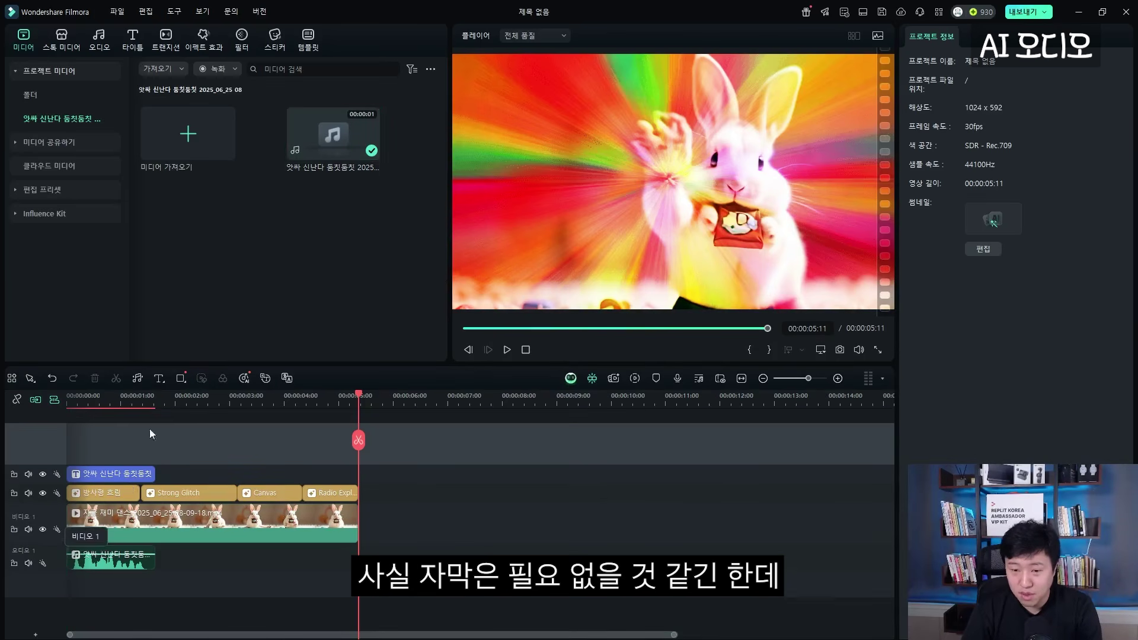
drag(366, 395, 71, 396)
key(space)
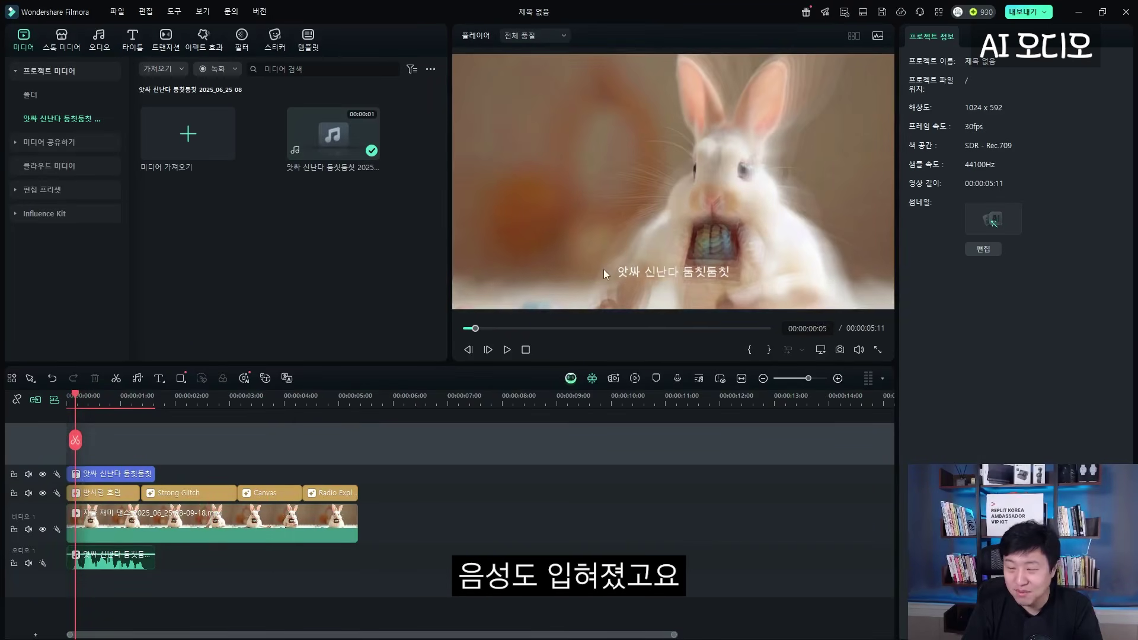
- Listen to the three 감성적인 pop tracks in the AI 음악 history
click(99, 42)
click(24, 97)
click(119, 135)
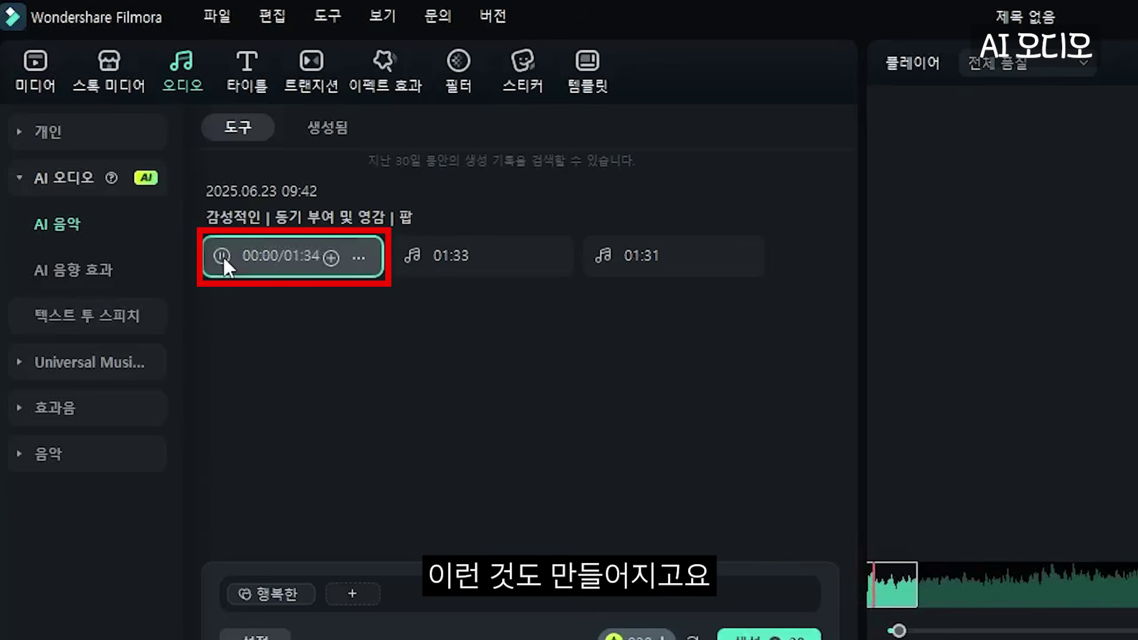
click(415, 257)
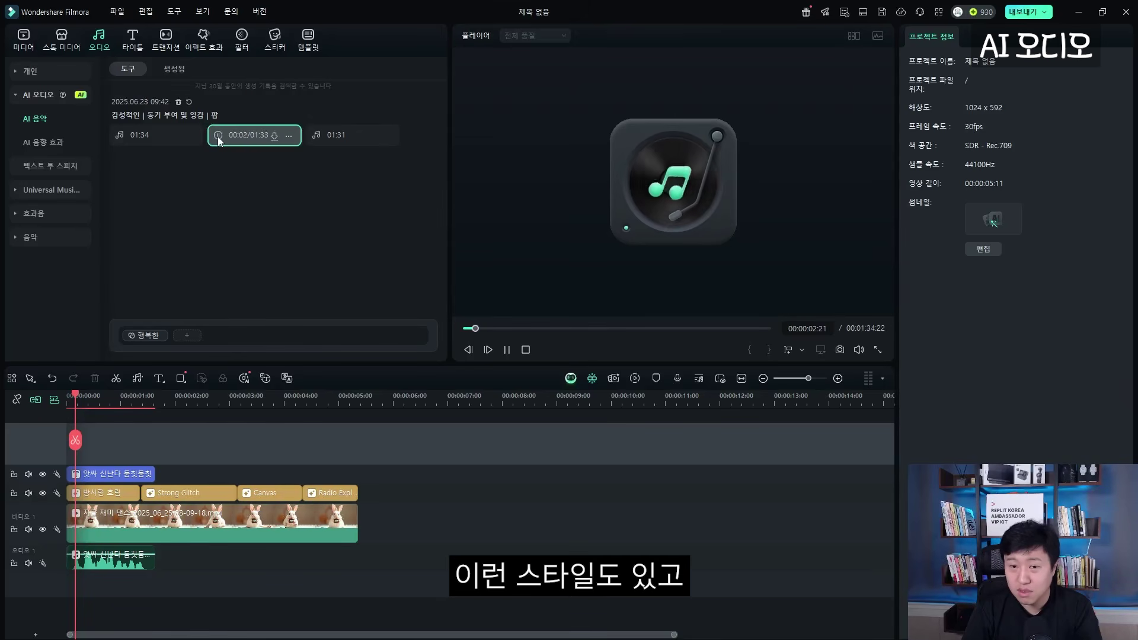
click(318, 136)
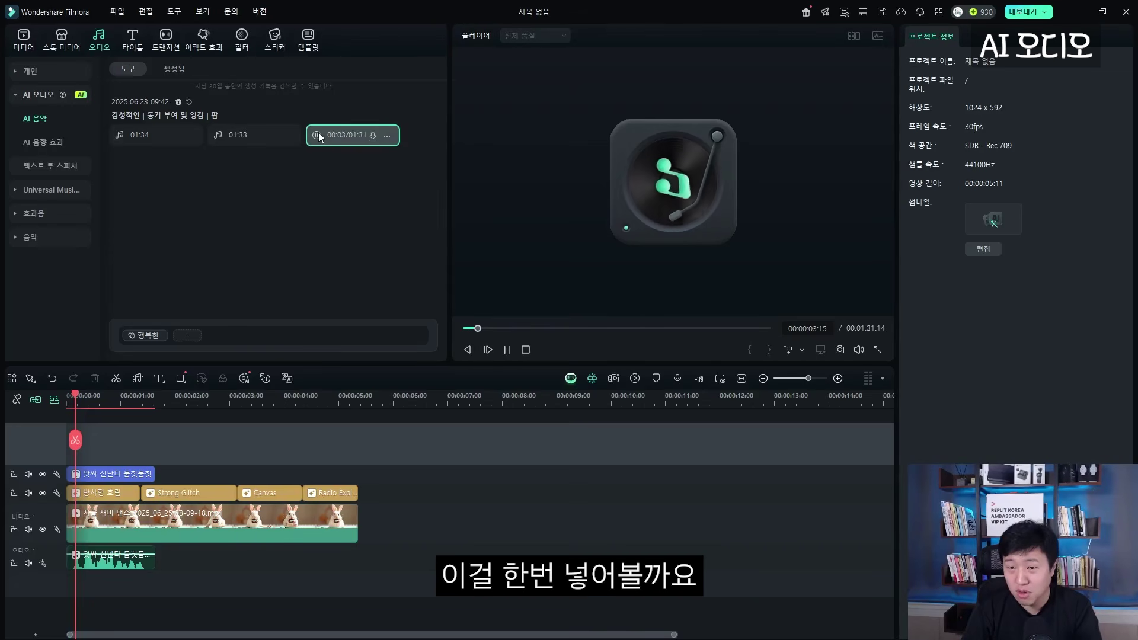
- Place the 01:31 AI music track at the start of a second audio track and play the timeline
drag(318, 136, 107, 561)
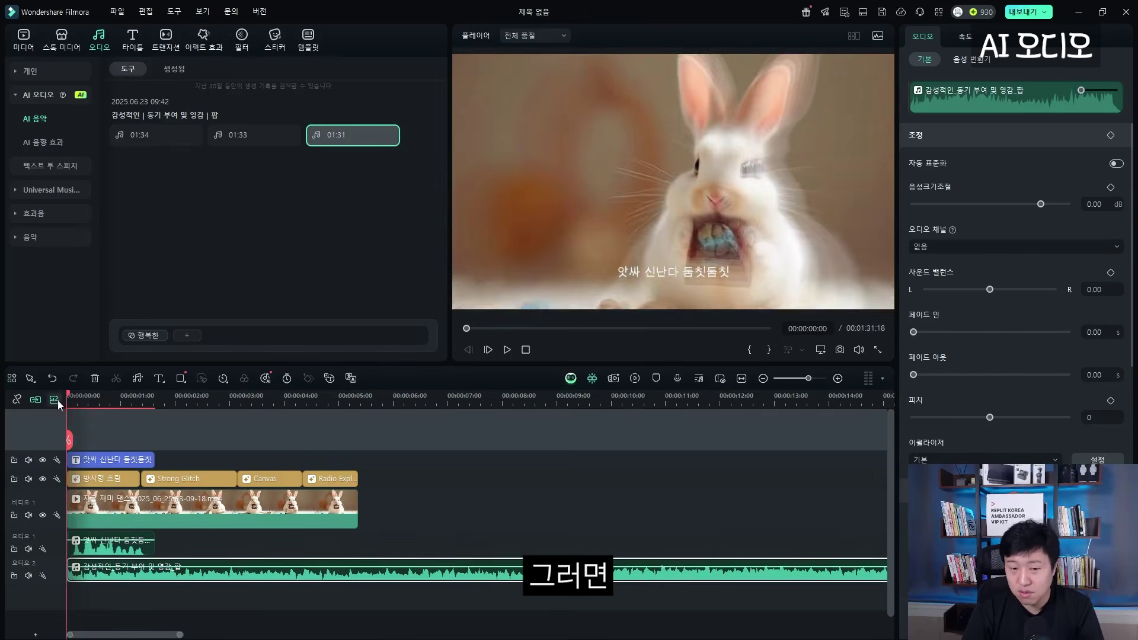
key(space)
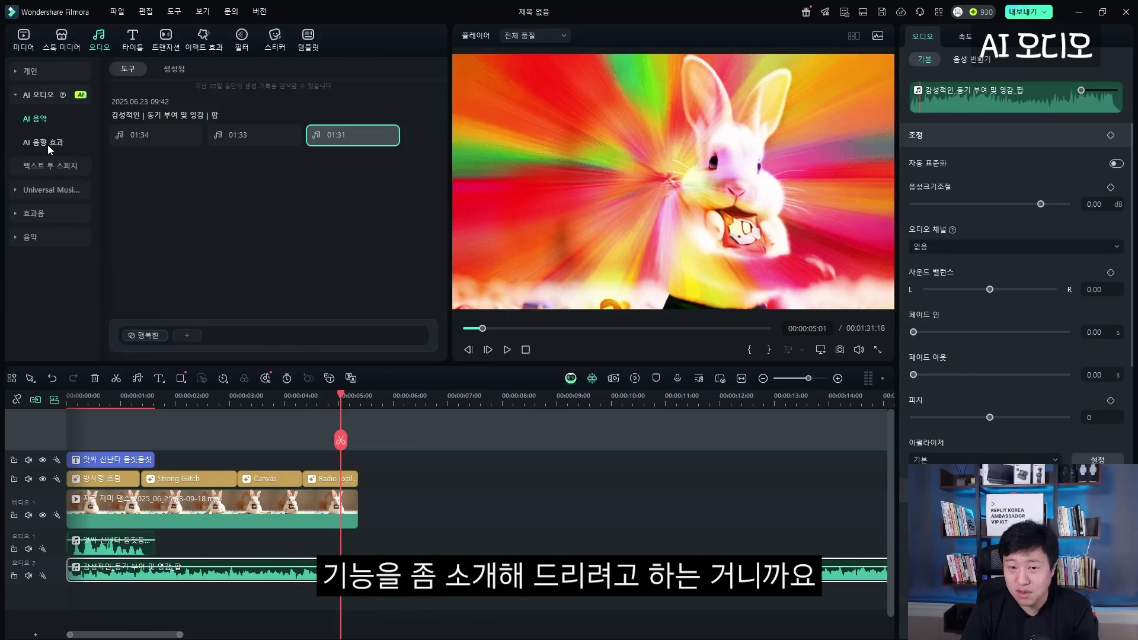
- Look over the text-to-speech and AI 음악 tools and the 오디오 효과 library
click(50, 165)
click(27, 95)
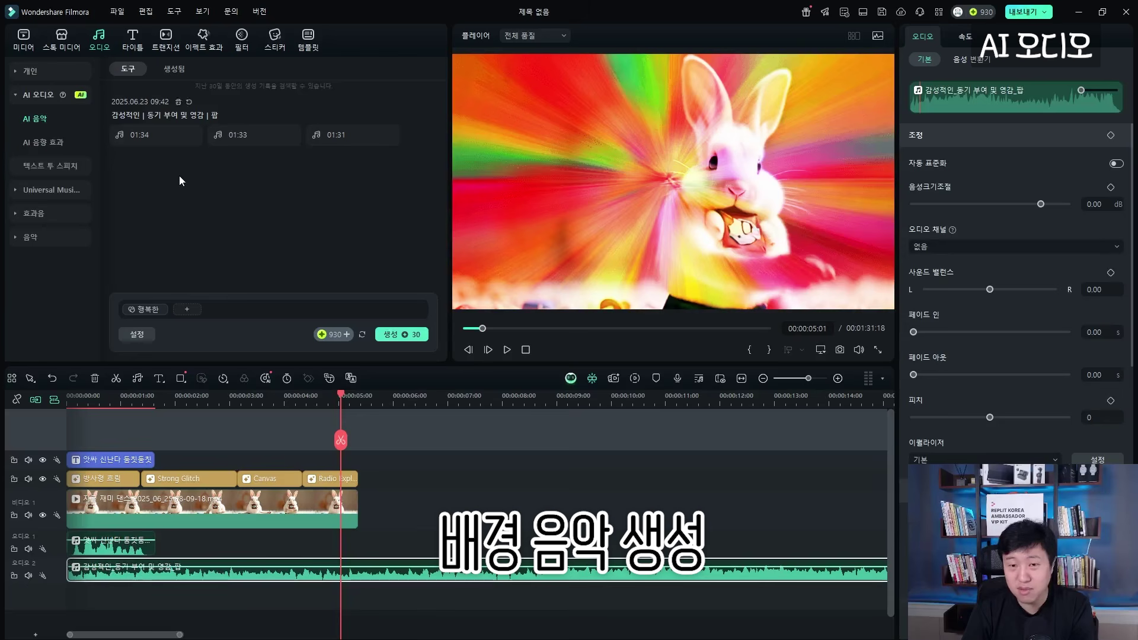
click(141, 71)
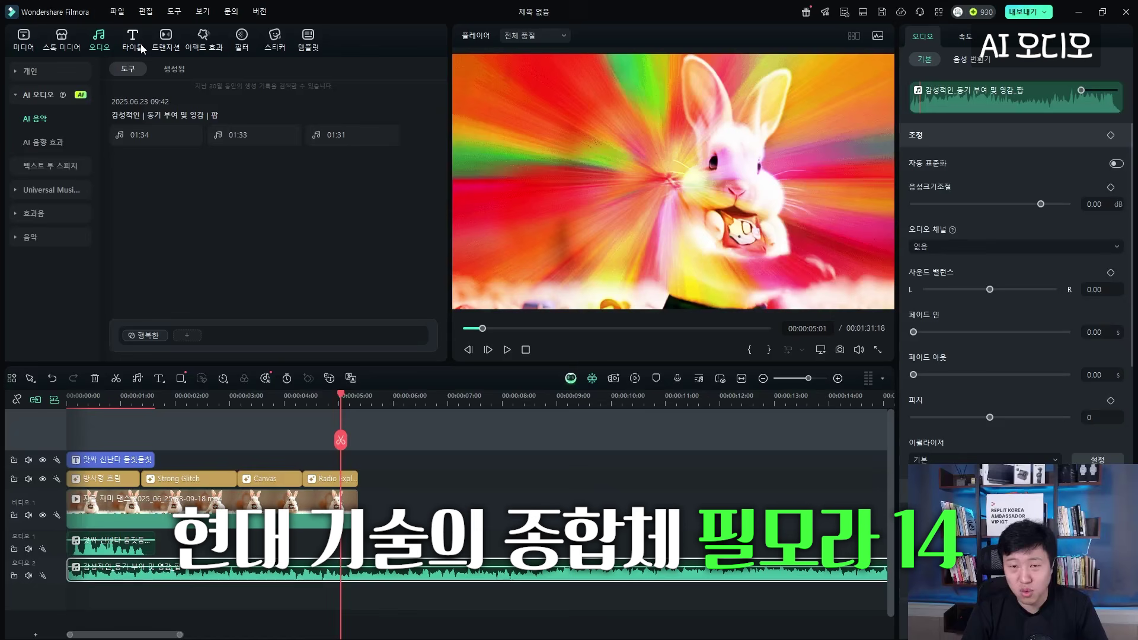
click(166, 40)
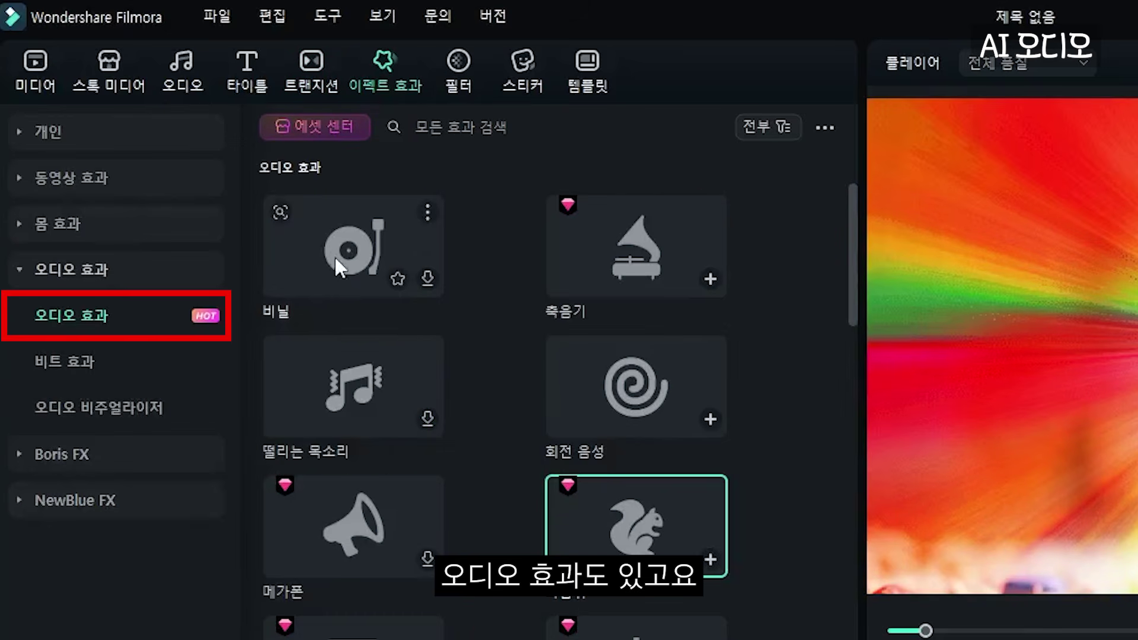
click(373, 383)
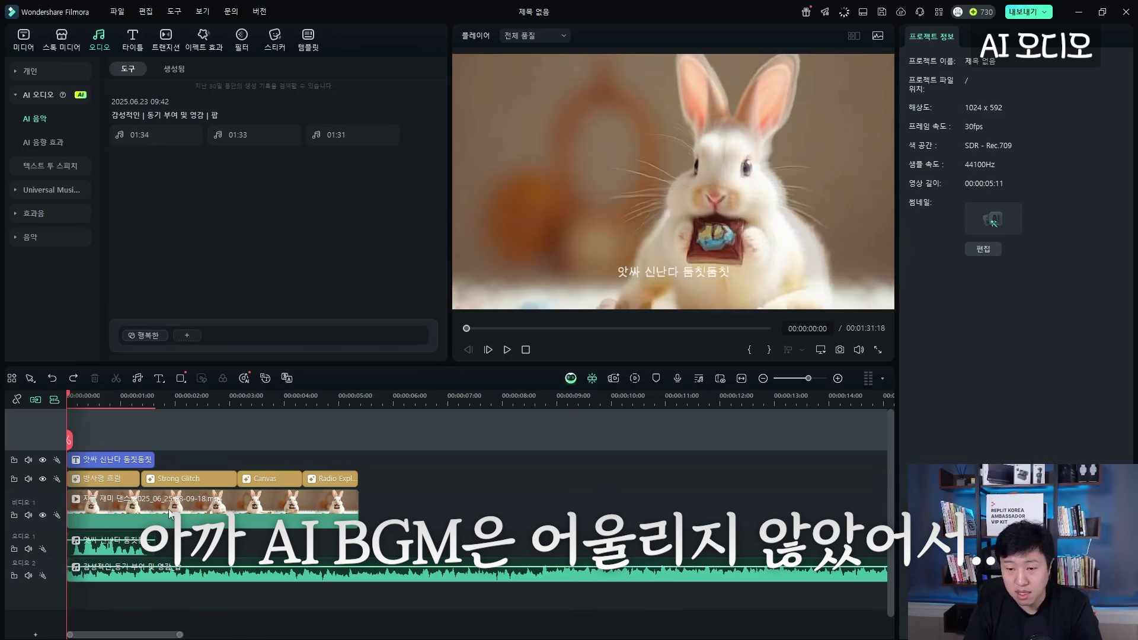
- Delete the generated voice clip and the AI music clip from the two audio tracks
click(107, 542)
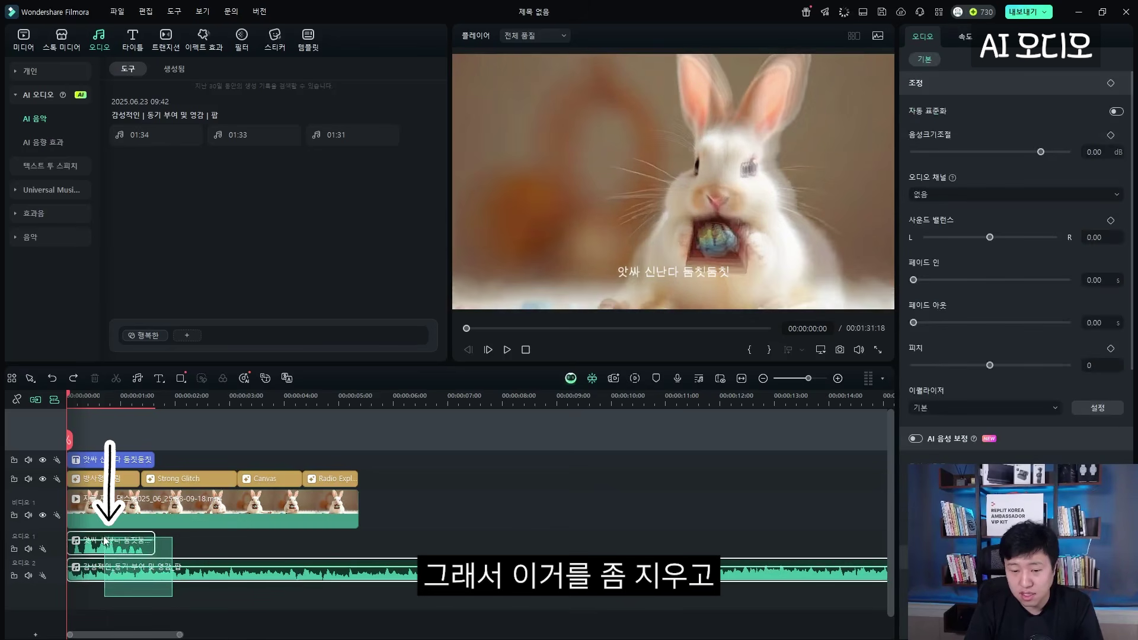
key(Delete)
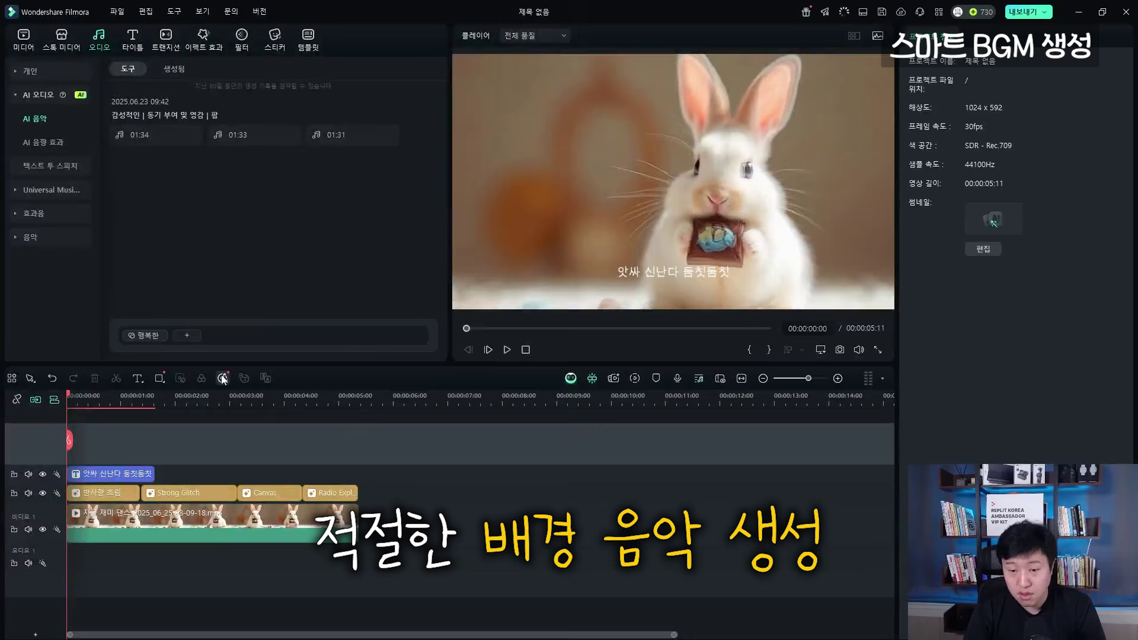
- Generate smart background music for the rabbit video on the audio track and play the timeline
click(222, 378)
click(657, 414)
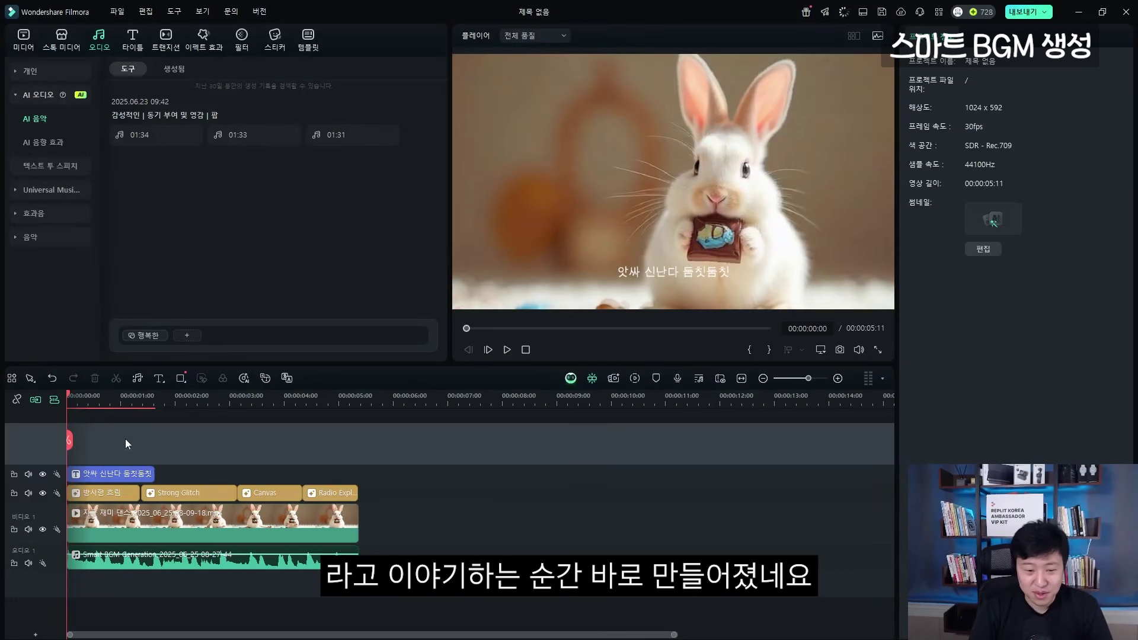
key(space)
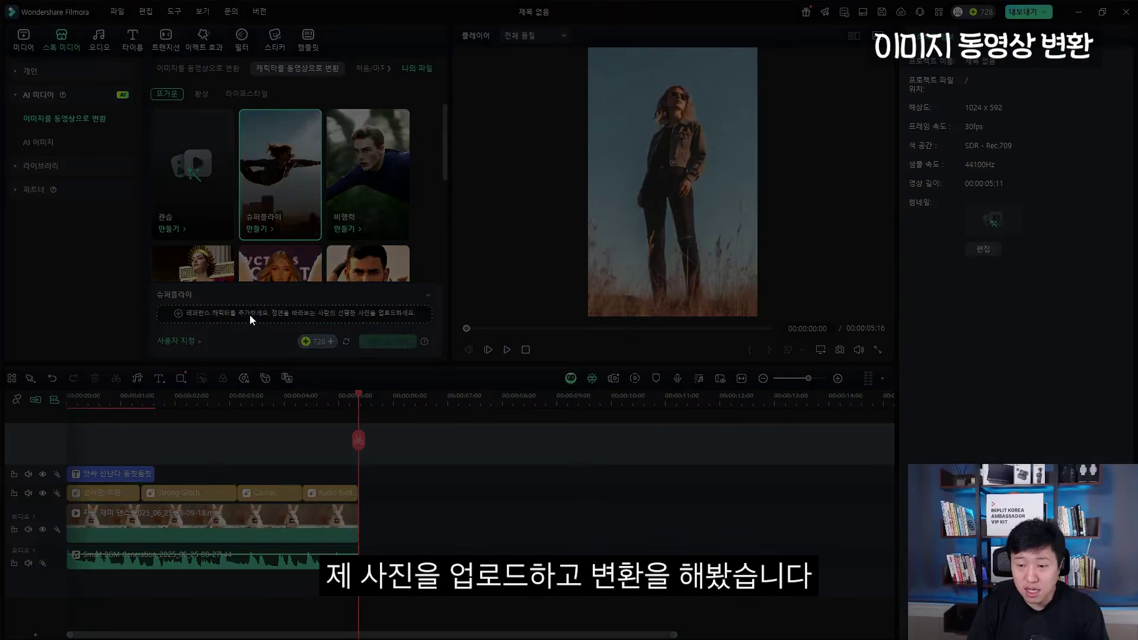
- Upload a portrait photo as the reference character for the 슈퍼플라이 template, generate the video and preview it full screen
click(250, 315)
click(528, 300)
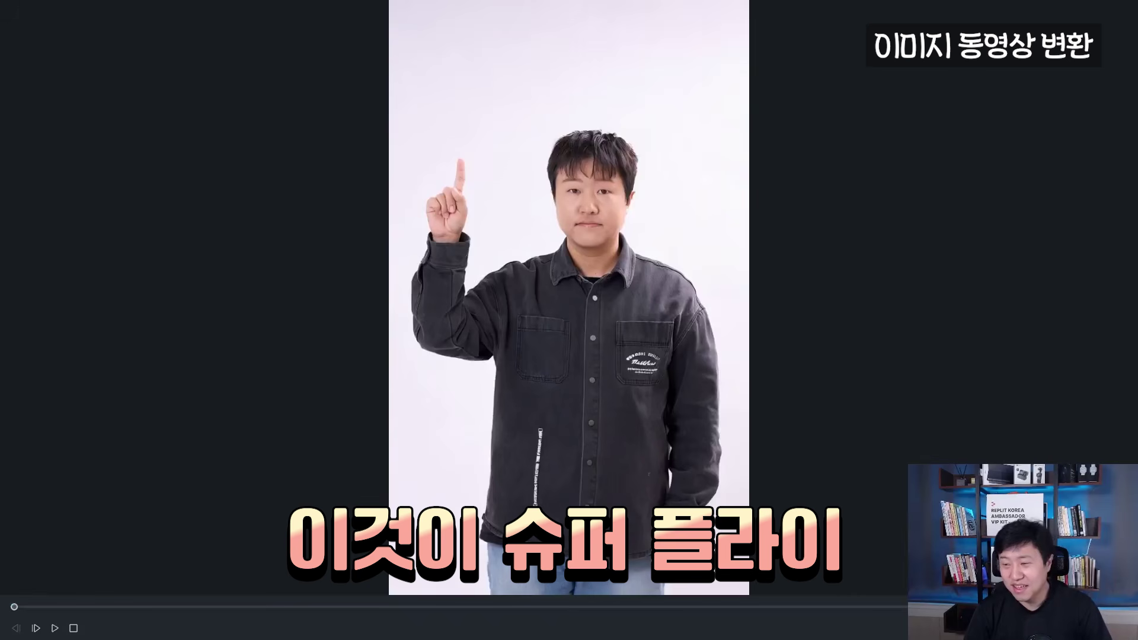
key(Escape)
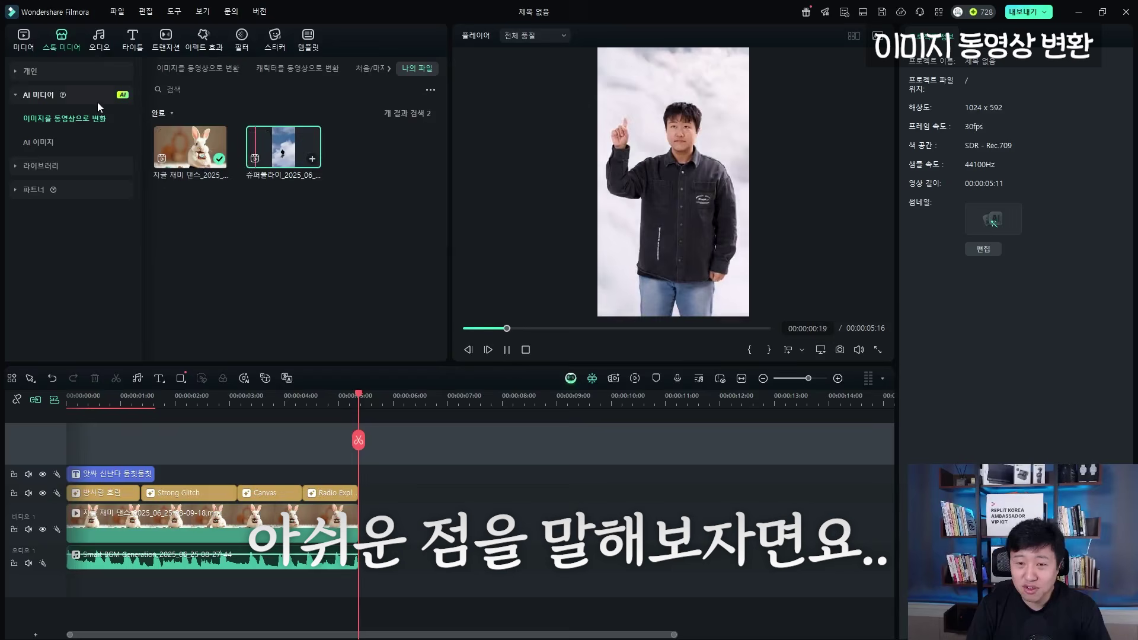
- Look over the 댄스 image-to-video templates and the prompt options of the custom 관습 character-to-video template
click(173, 68)
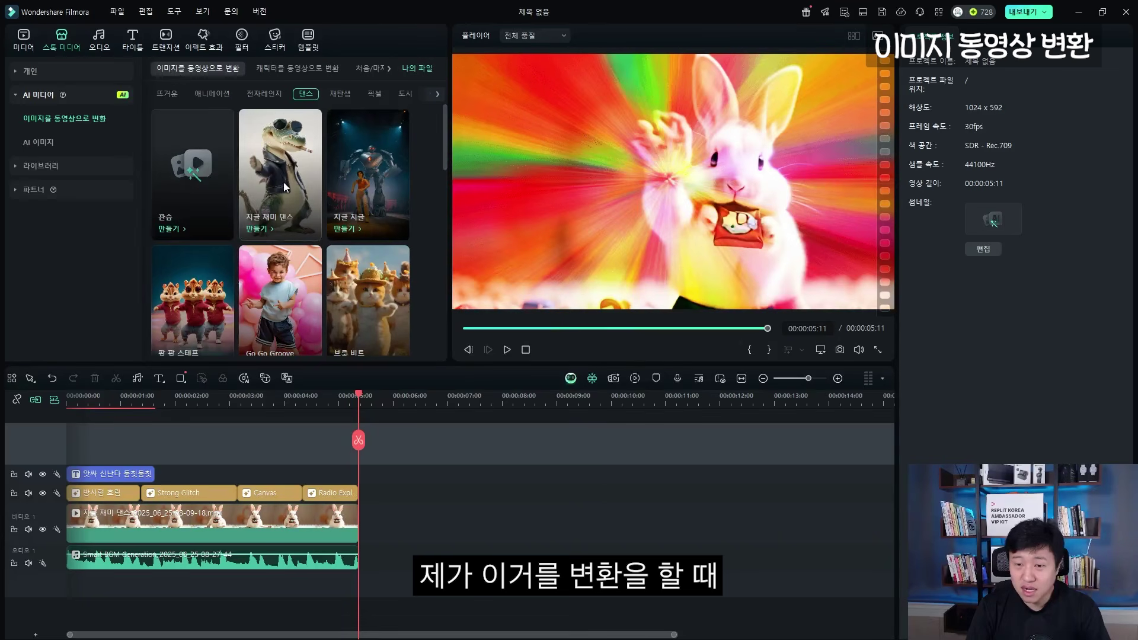
click(297, 67)
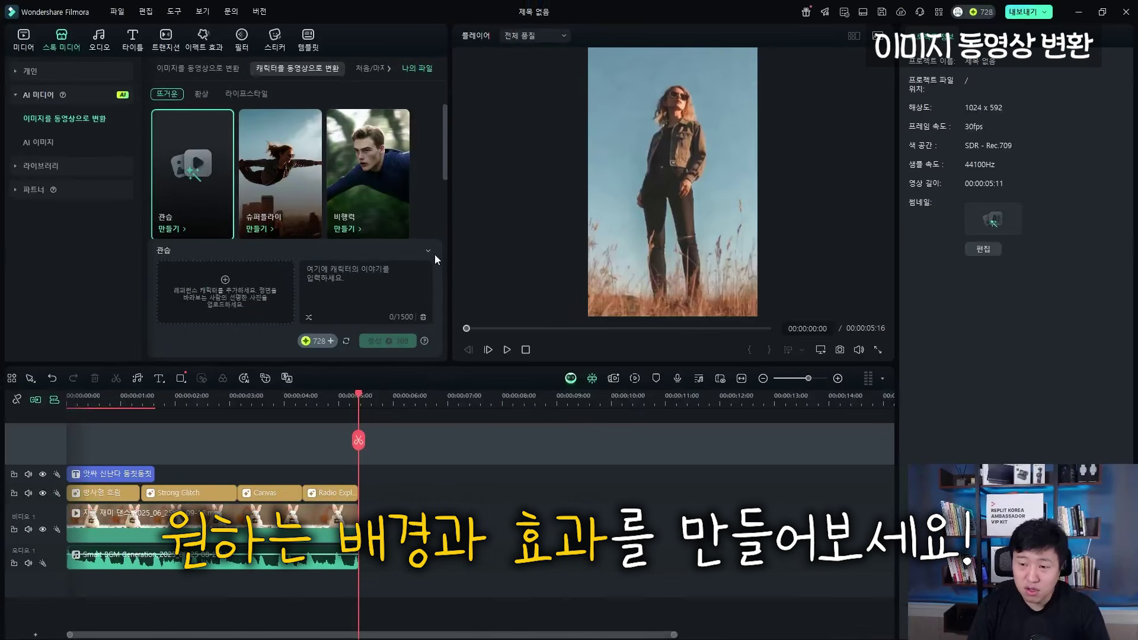
click(428, 250)
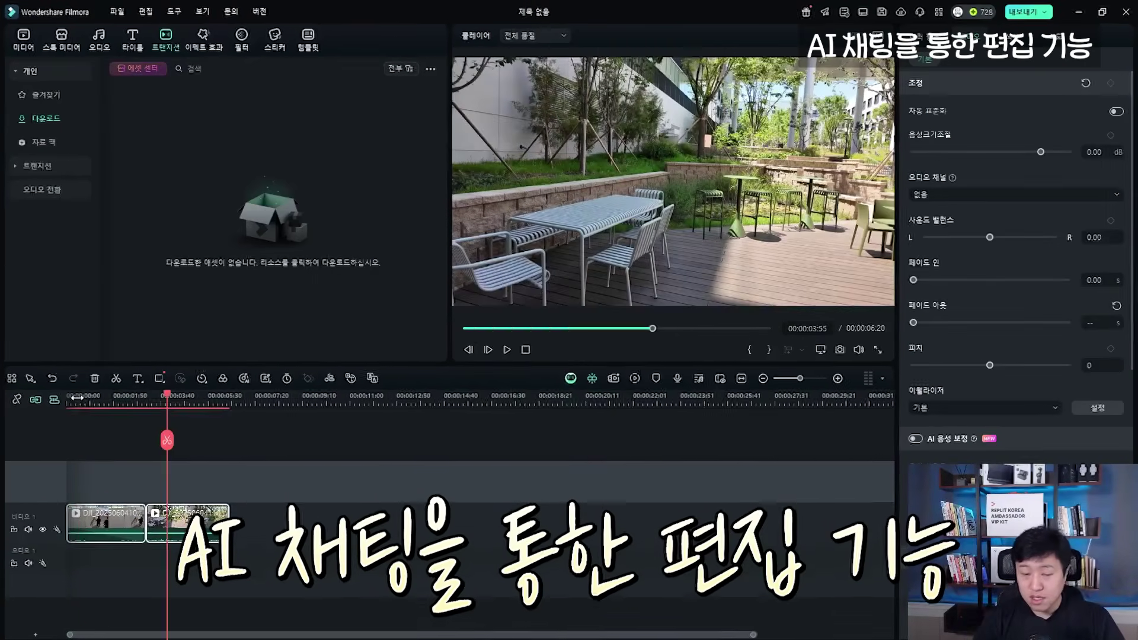
- Deselect the two clips and play the timeline from near the start of the first clip into the second
click(78, 396)
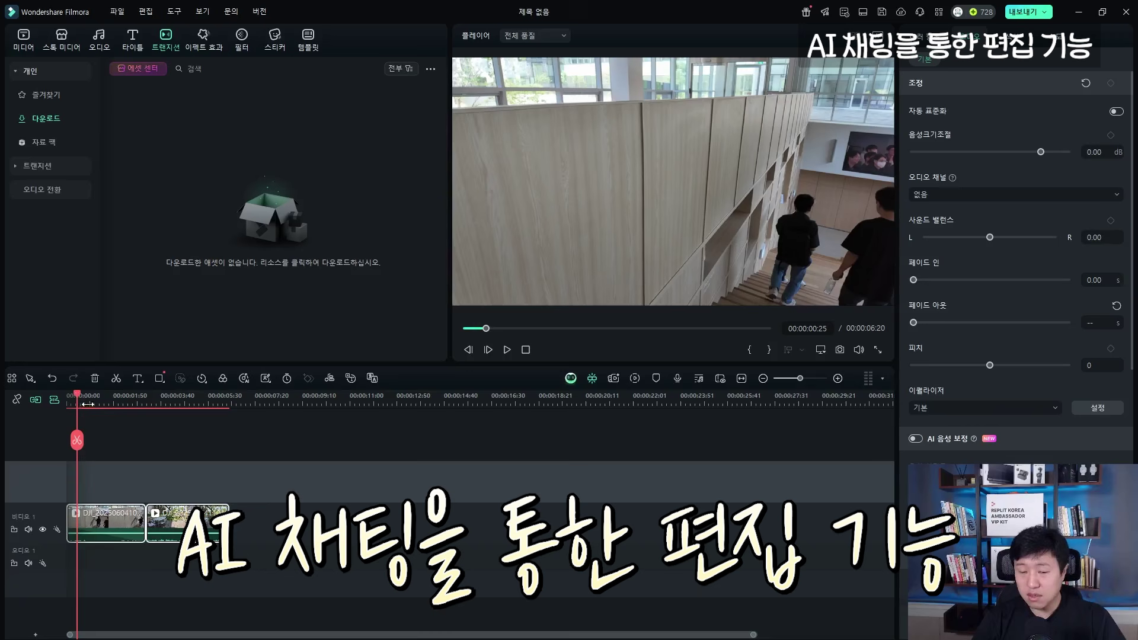
click(111, 427)
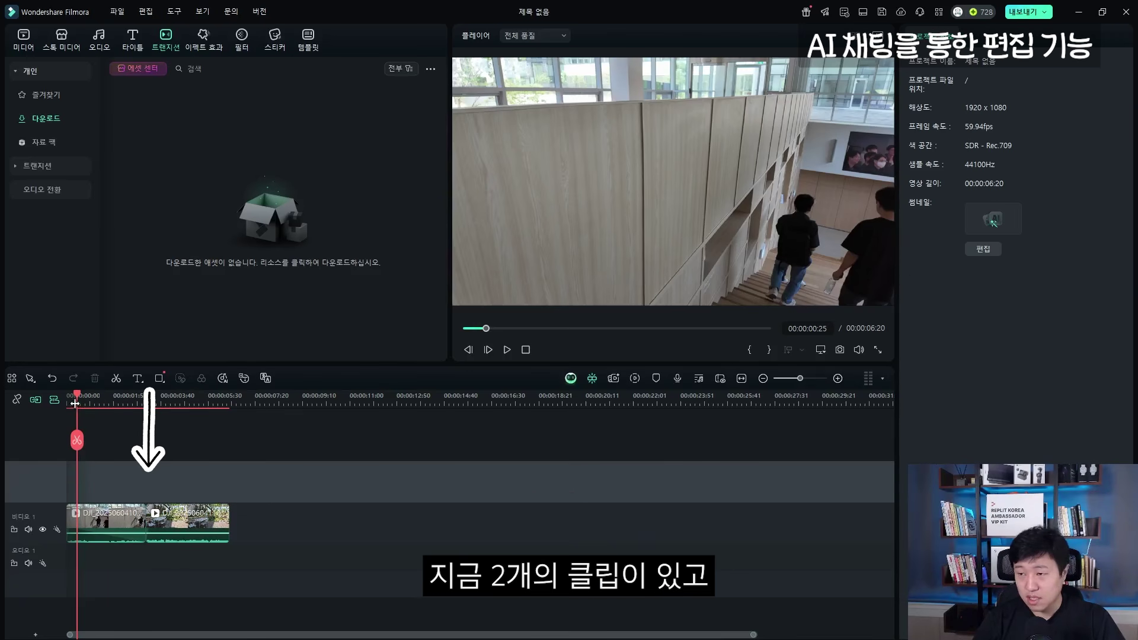
key(space)
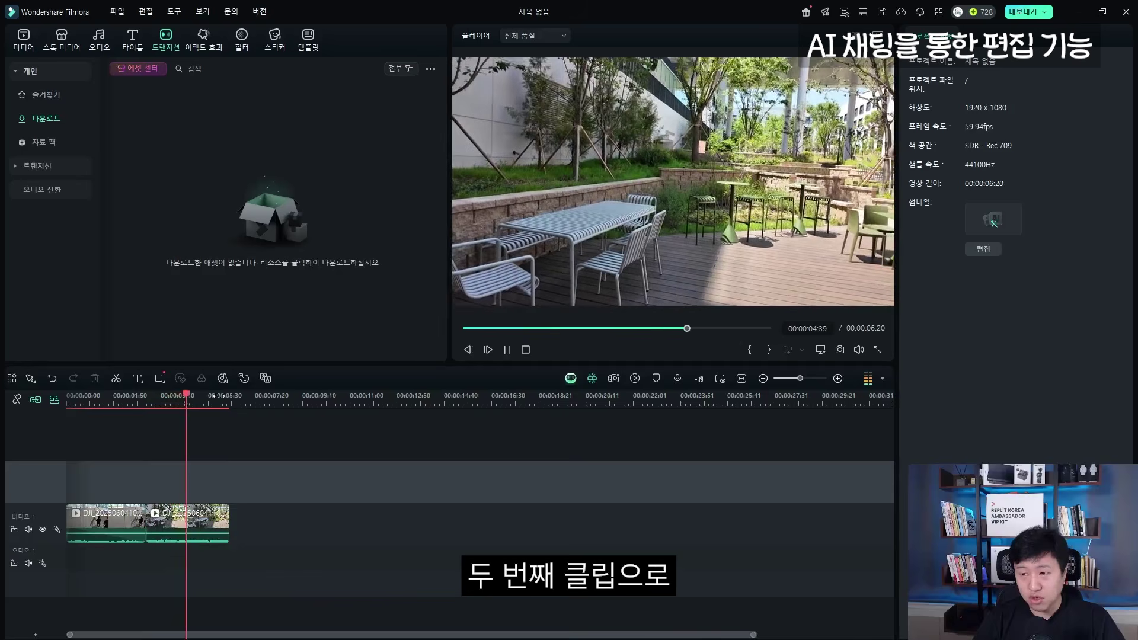
click(558, 197)
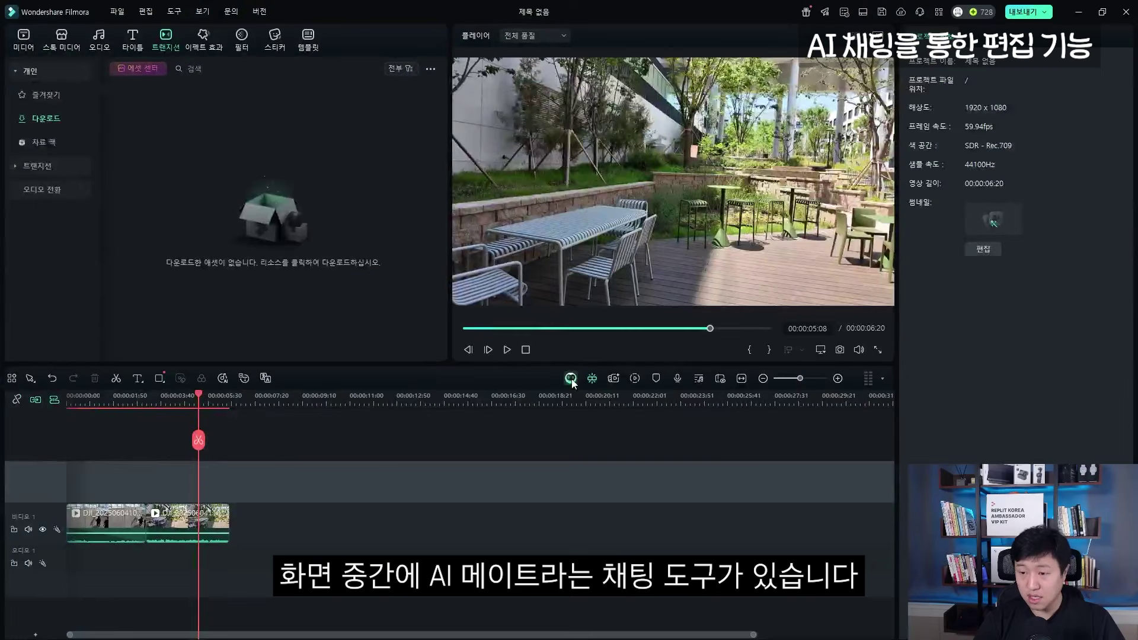
- Select both clips and send AI Mate the request "클립1의 끝나는 부분에 화면 전환효과를 추가해줘"
click(571, 377)
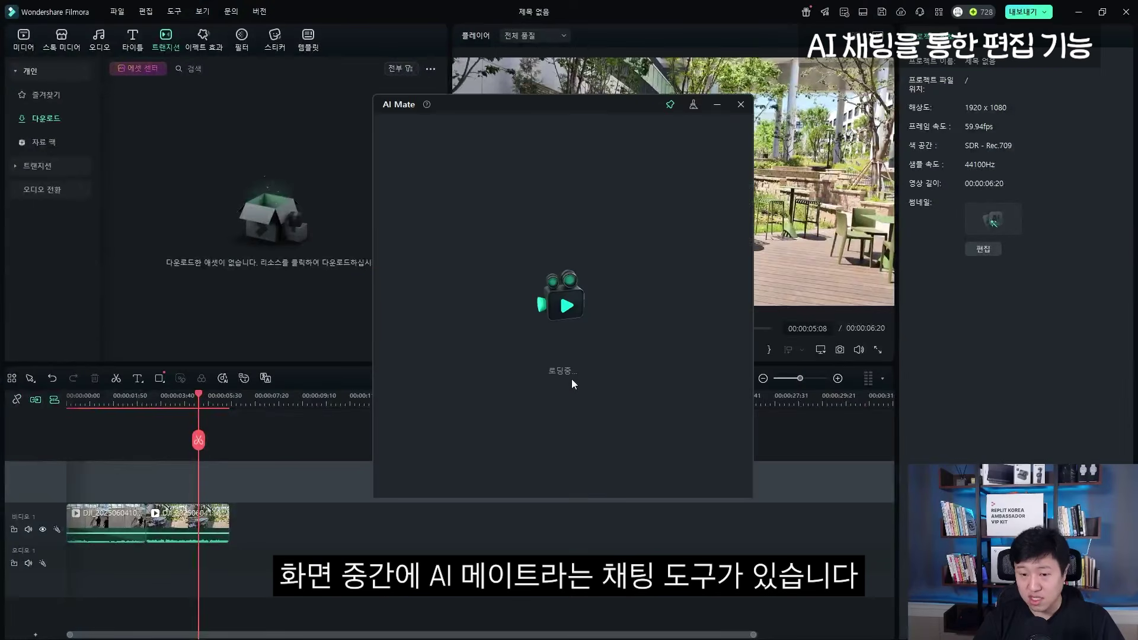
key(ctrl+a)
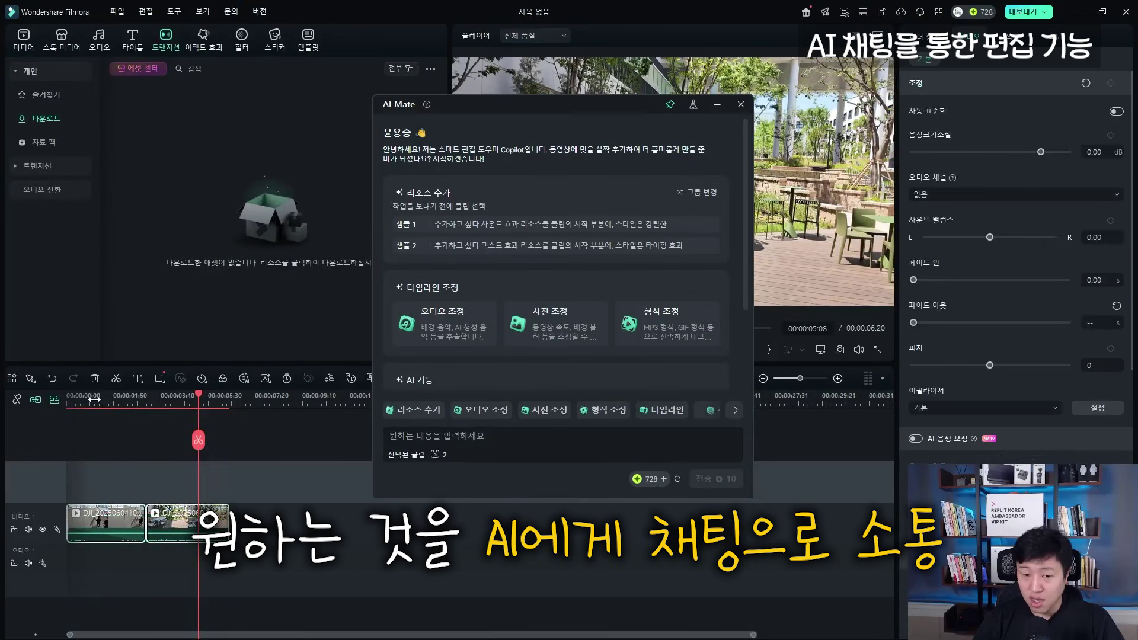
click(452, 428)
text(클립1의 끝나는)
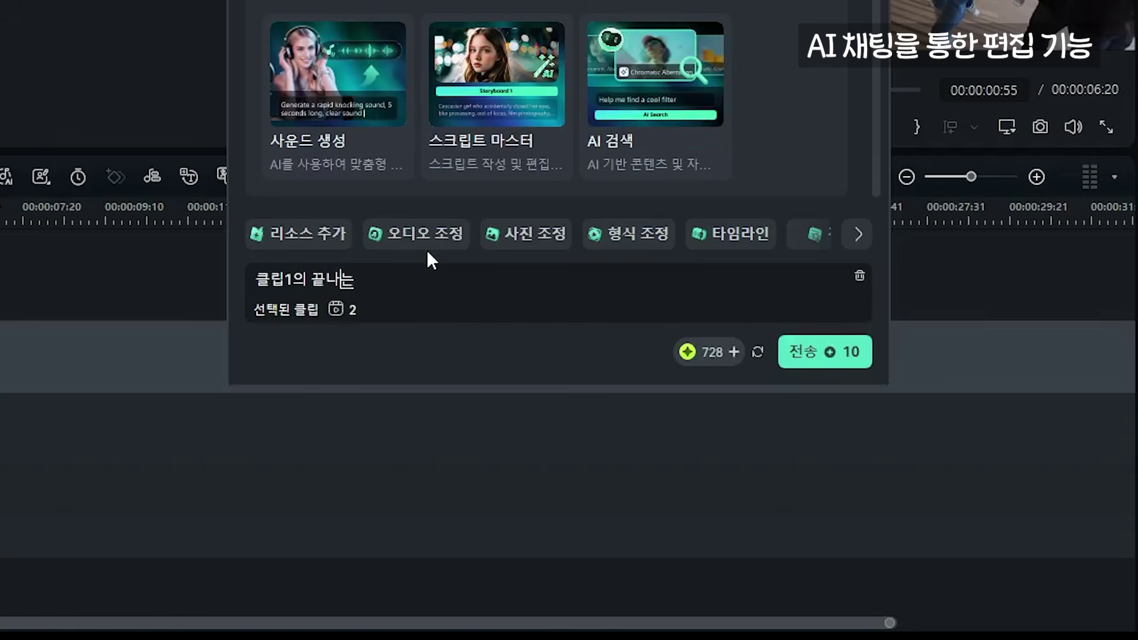
text( 부분에 화면 전환효과)
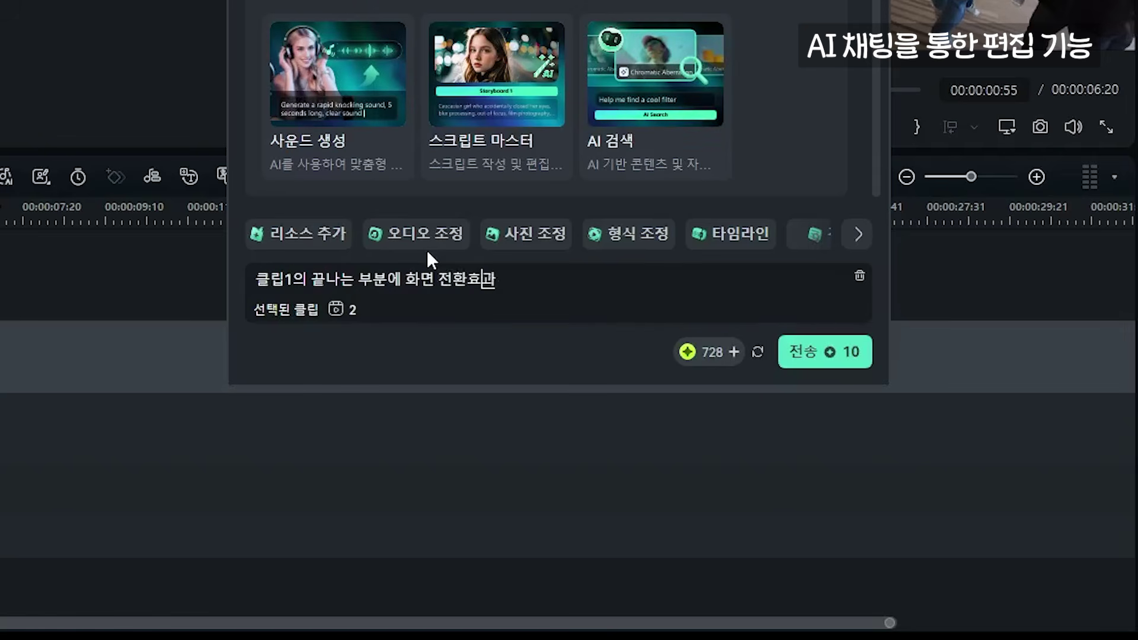
text(를 추가해줘)
key(Return)
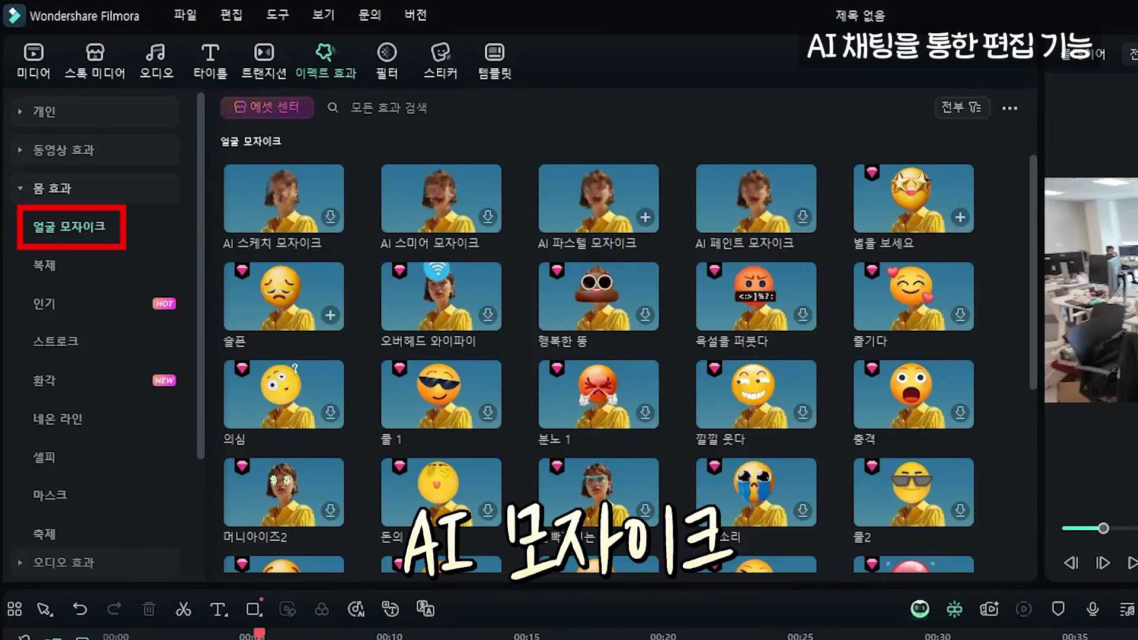
- Play the office footage on the timeline and dismiss the background task list of the AI 얼굴 모자이크 effect
key(space)
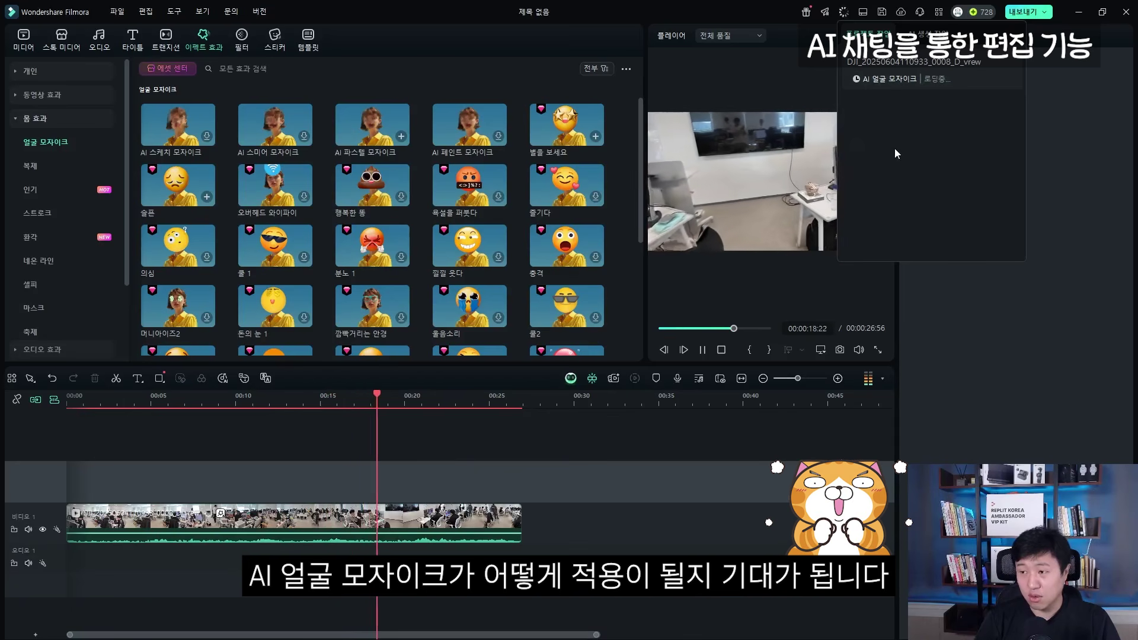
click(1035, 326)
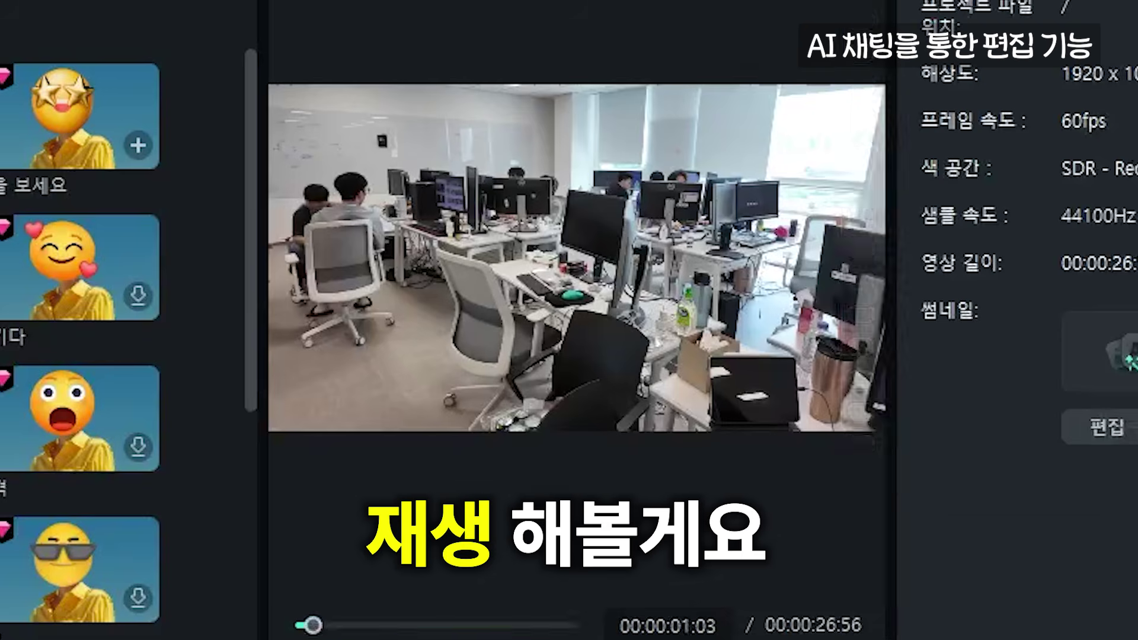